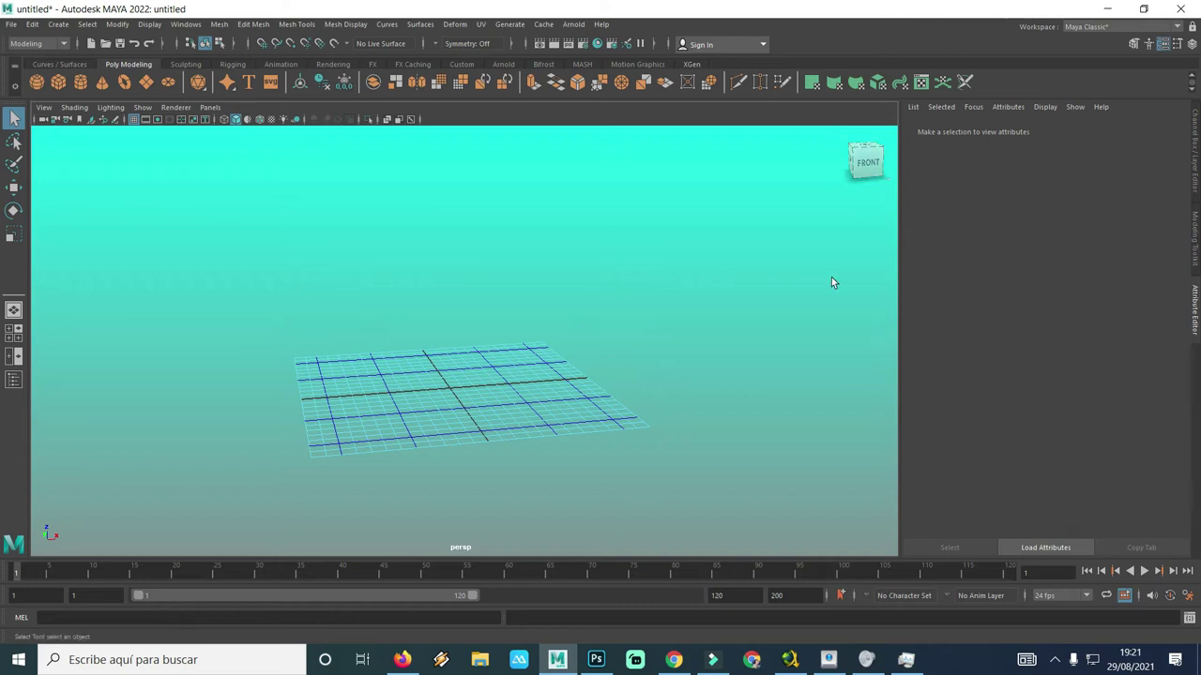
Step: Switch the empty scene to an angled corner perspective and open the Polygon Primitives list
mouse_move(865, 161)
left_click(843, 139)
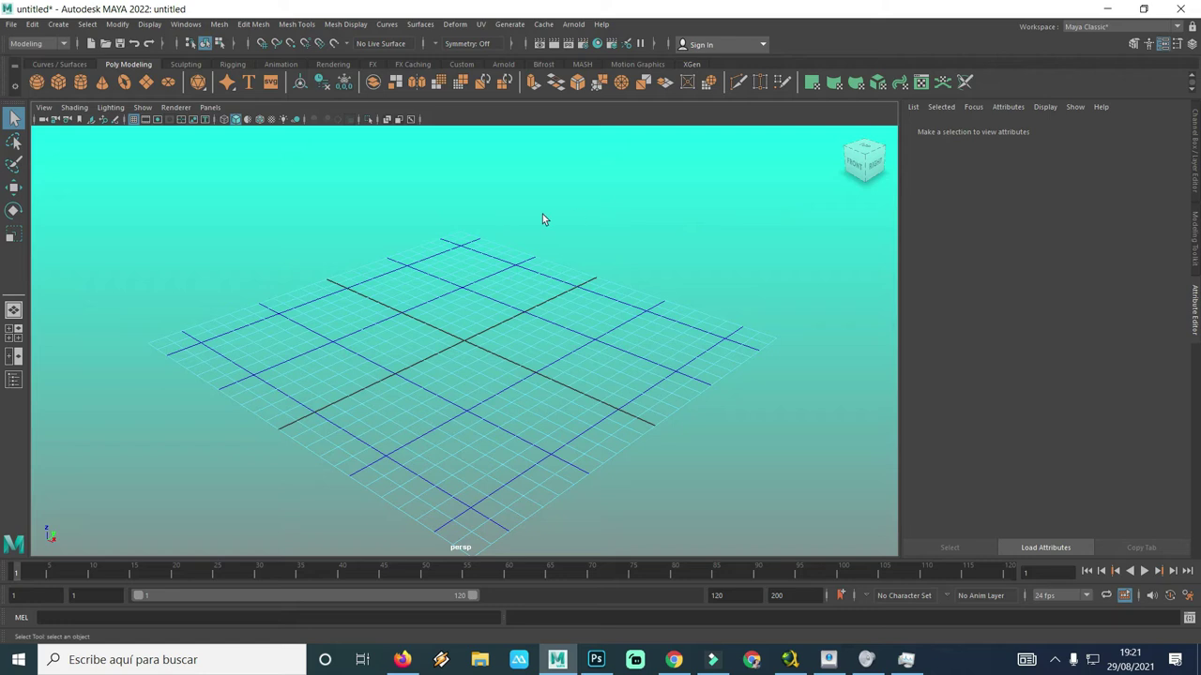
left_click(257, 24)
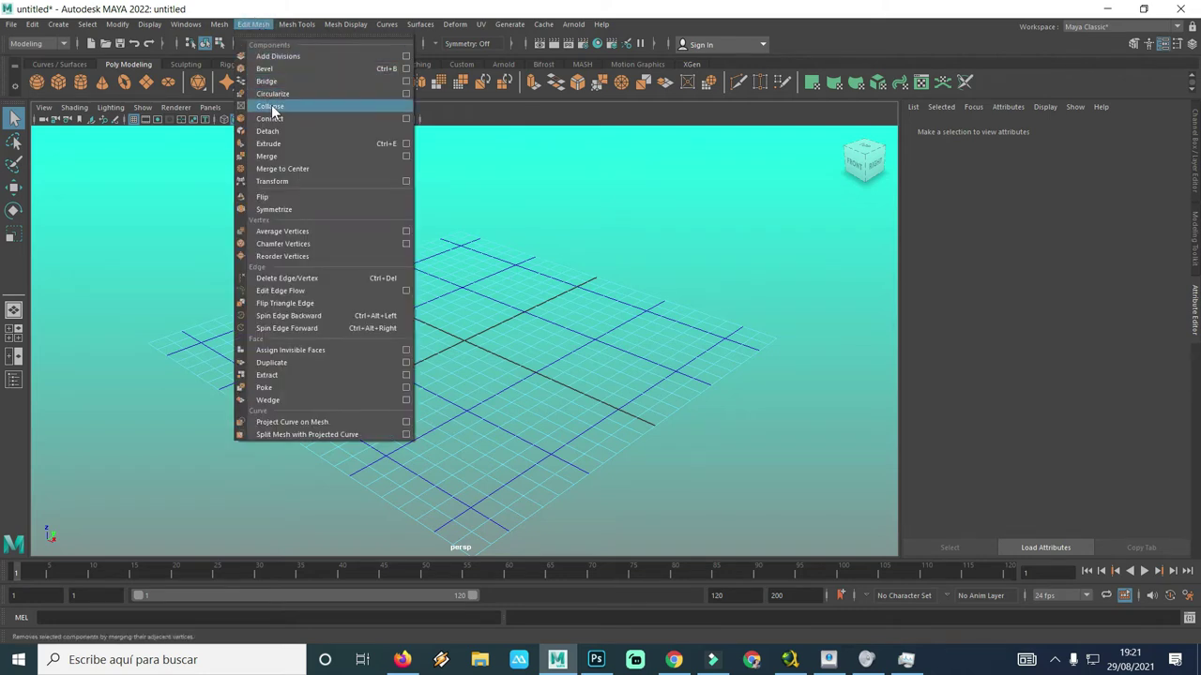
left_click(345, 24)
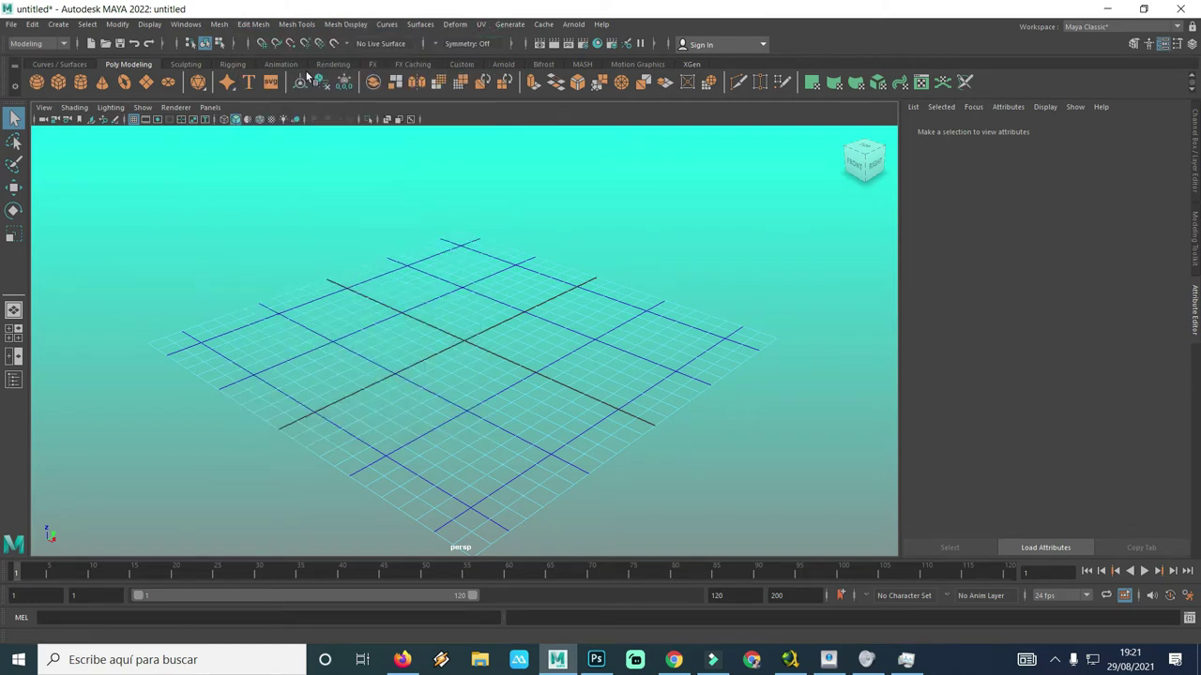
left_click(58, 25)
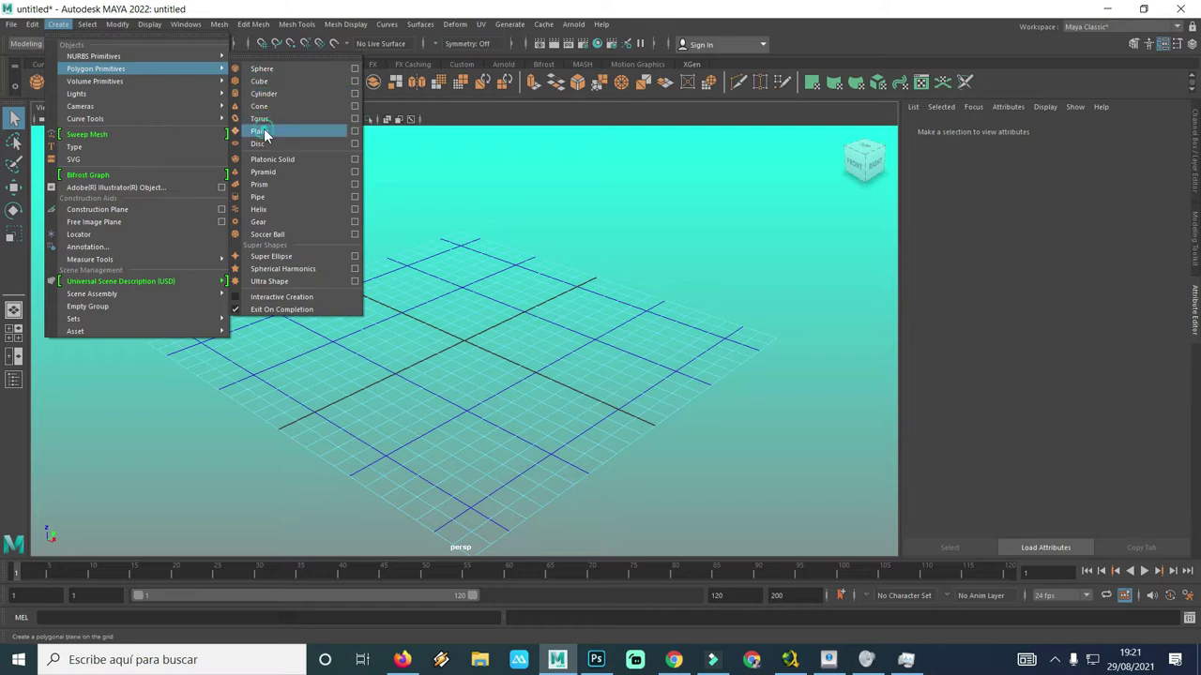
Step: Create a polygon plane at the origin and scale it up about 13.6 times
left_click(262, 131)
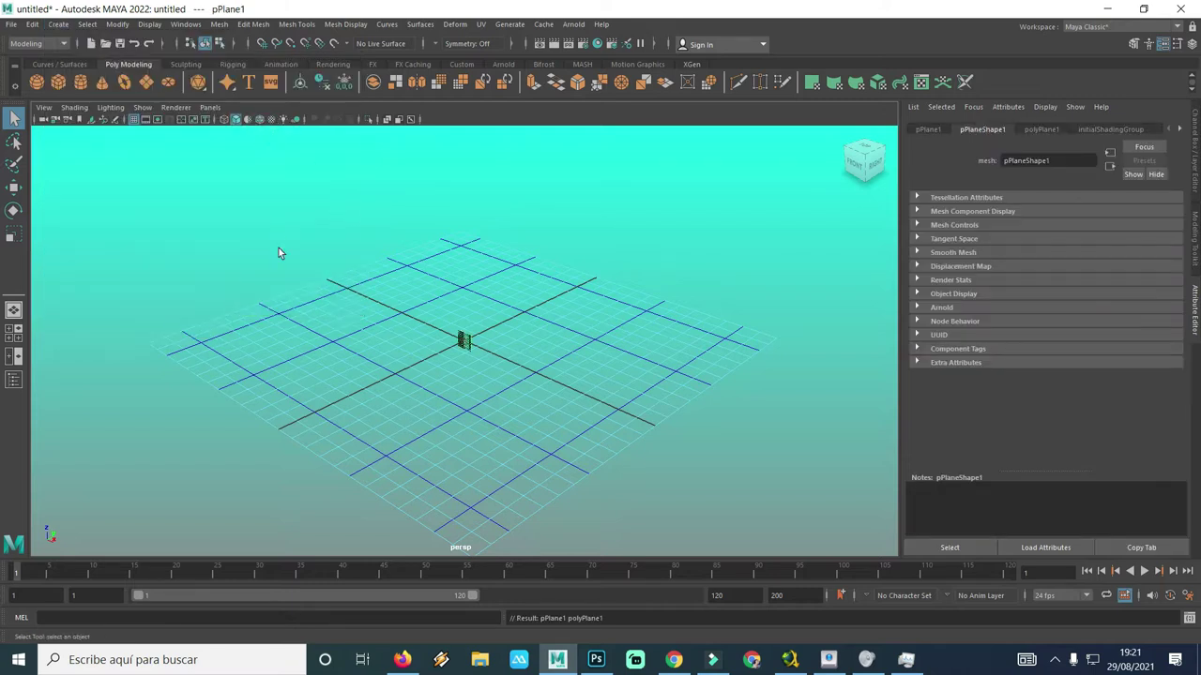
key("r")
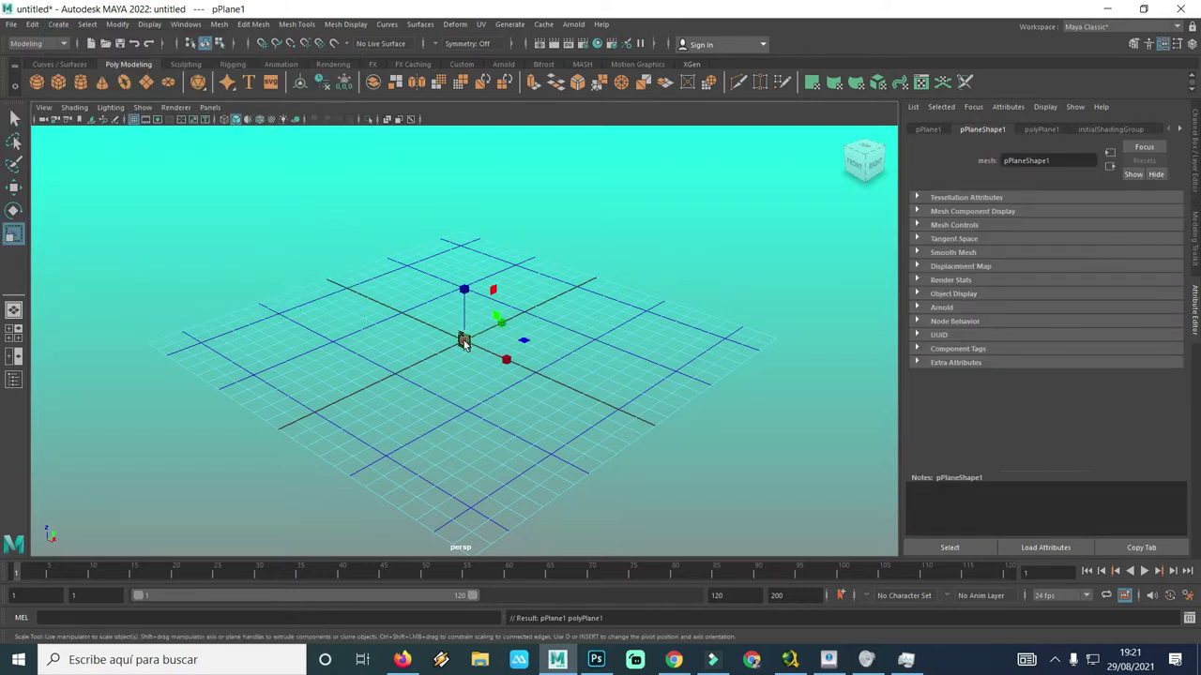
left_click_drag(464, 342, 628, 324)
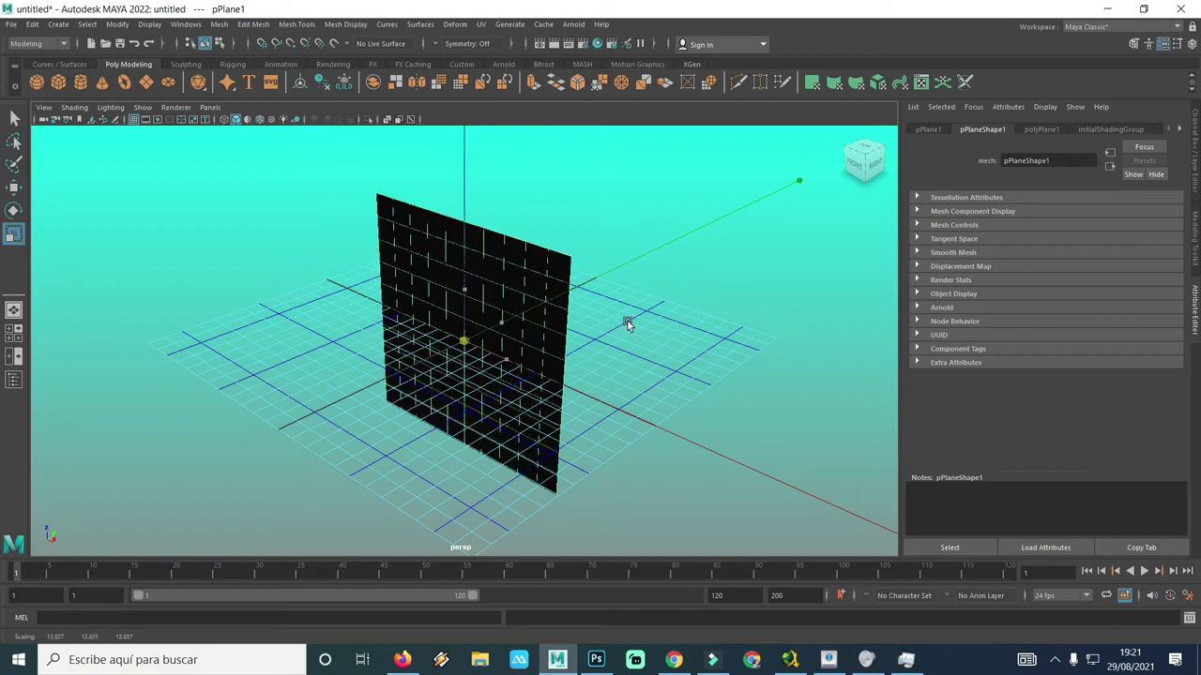
Step: View the plane from the front, raise it upright above the grid, and enter face mode
left_click_drag(478, 422, 542, 429, "alt")
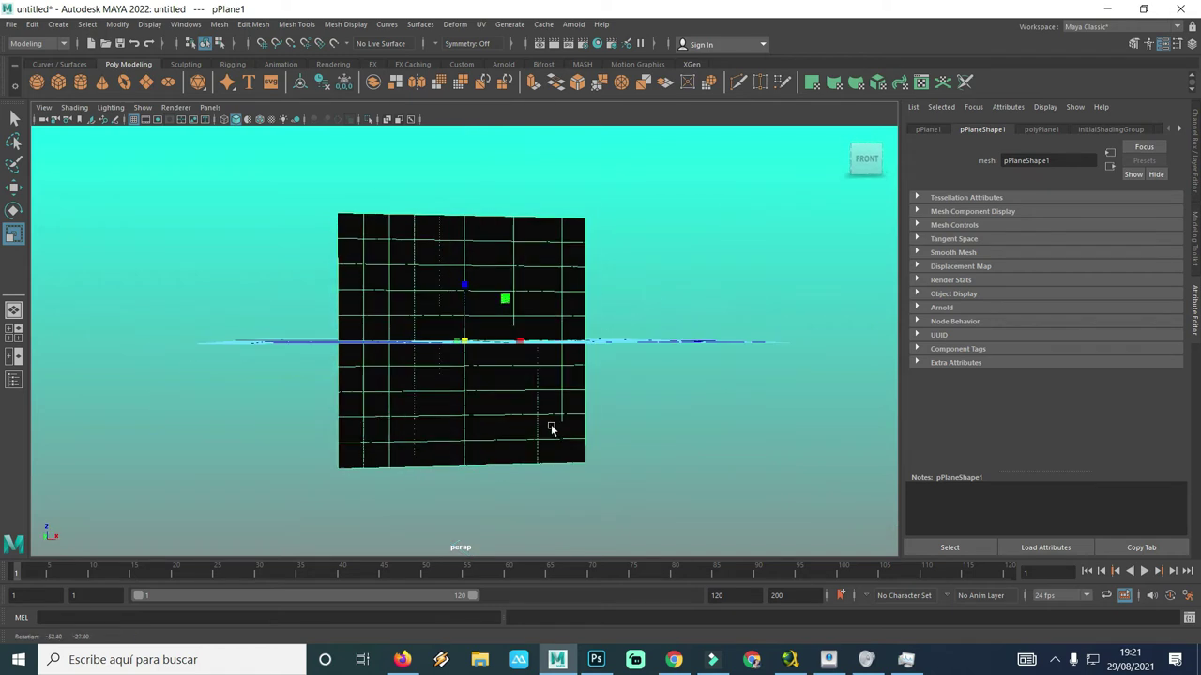
key("w")
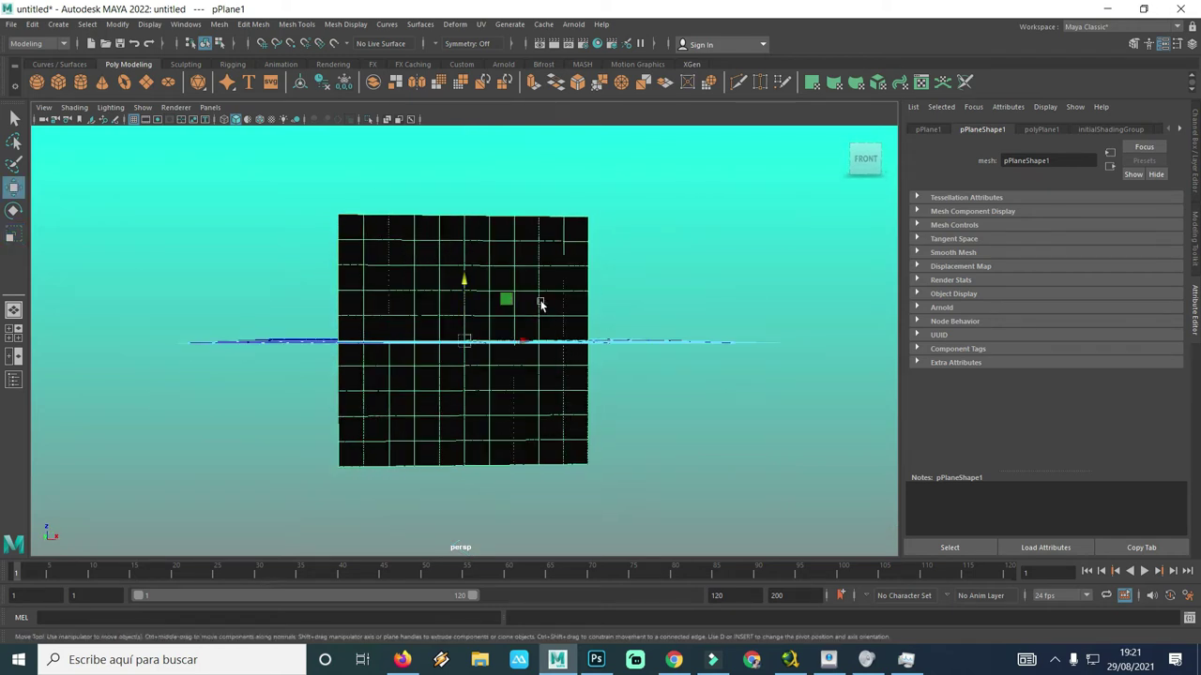
mouse_move(582, 234)
left_mouse_down("alt")
mouse_move(594, 294)
mouse_move(581, 338)
left_mouse_up("alt")
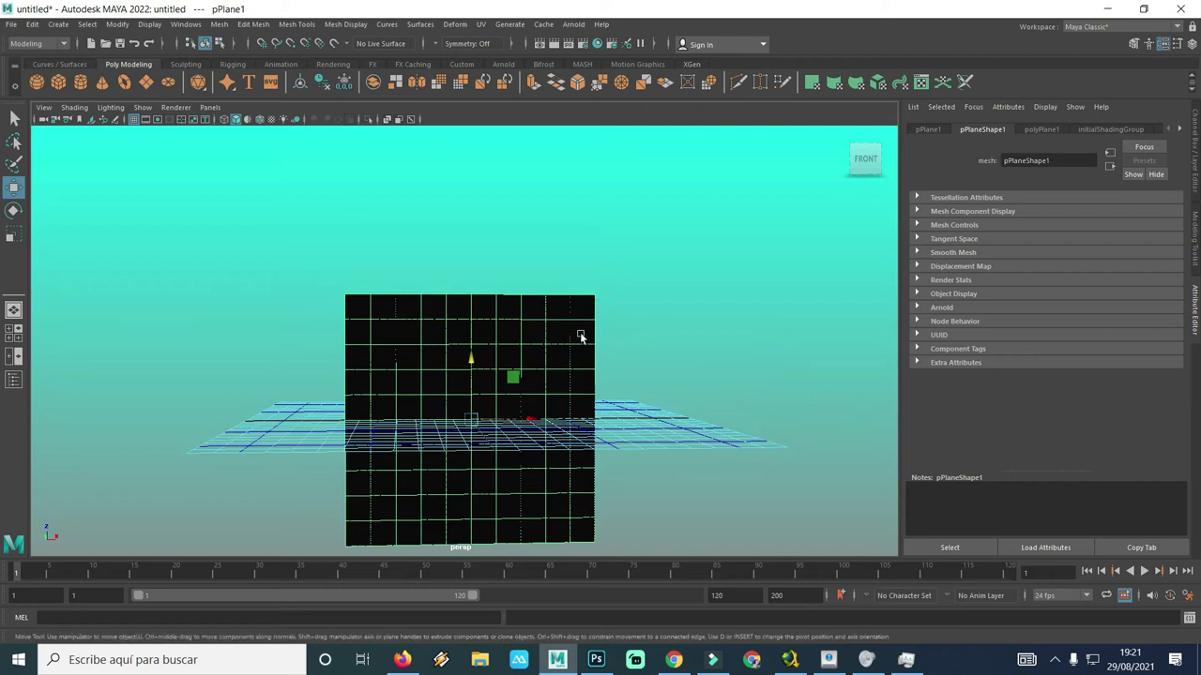
left_click_drag(468, 359, 454, 221)
mouse_move(605, 238)
left_mouse_down("alt")
mouse_move(583, 289)
mouse_move(532, 299)
left_mouse_up("alt")
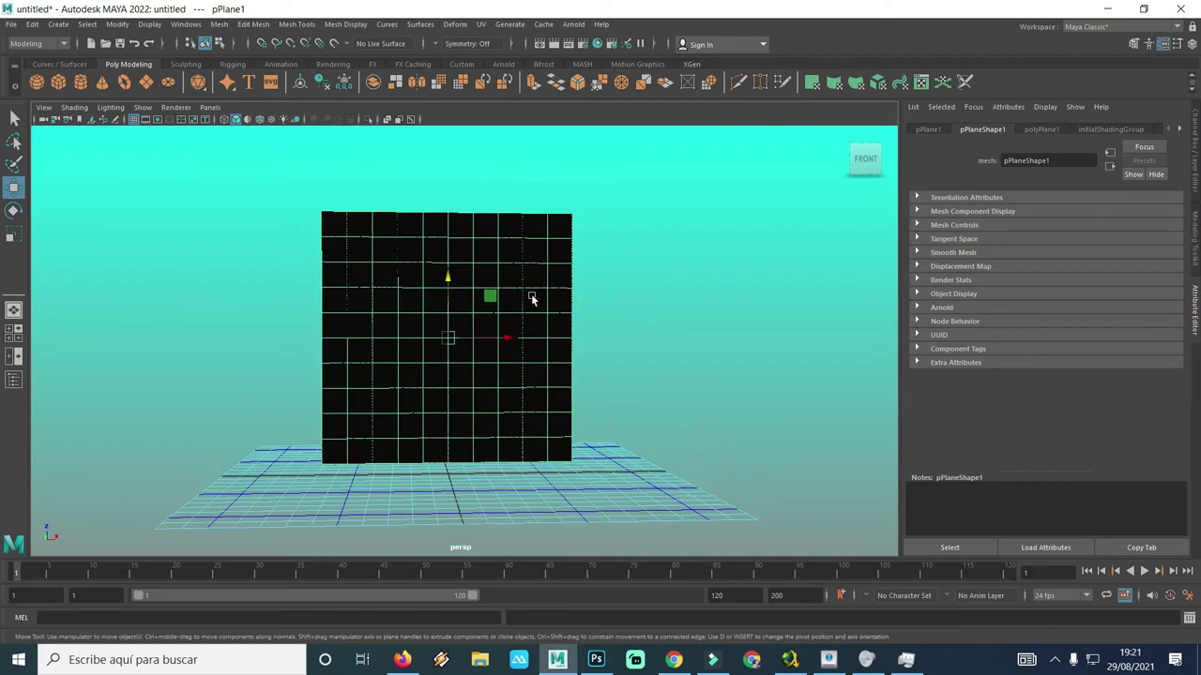
right_click(432, 298)
left_click(433, 330)
Step: Select one full vertical column of plane faces, top to bottom, and apply Edit Mesh > Collapse
left_click_drag(435, 253, 445, 450)
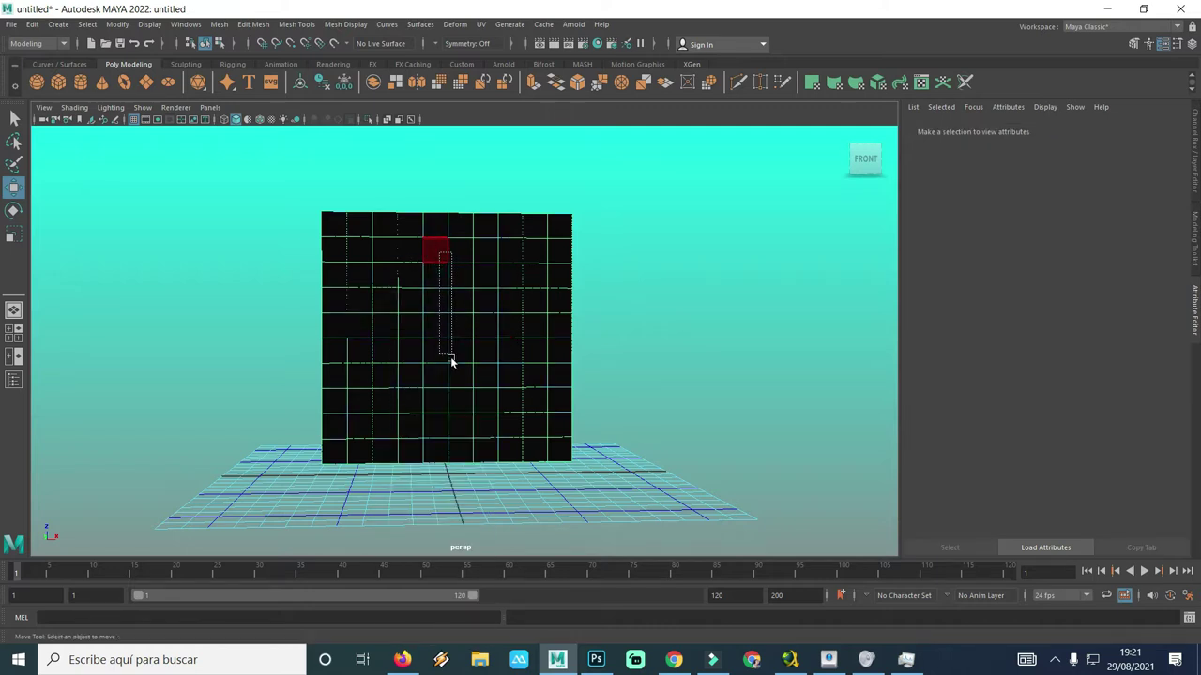
left_click(438, 228, "shift")
left_click(432, 454, "shift")
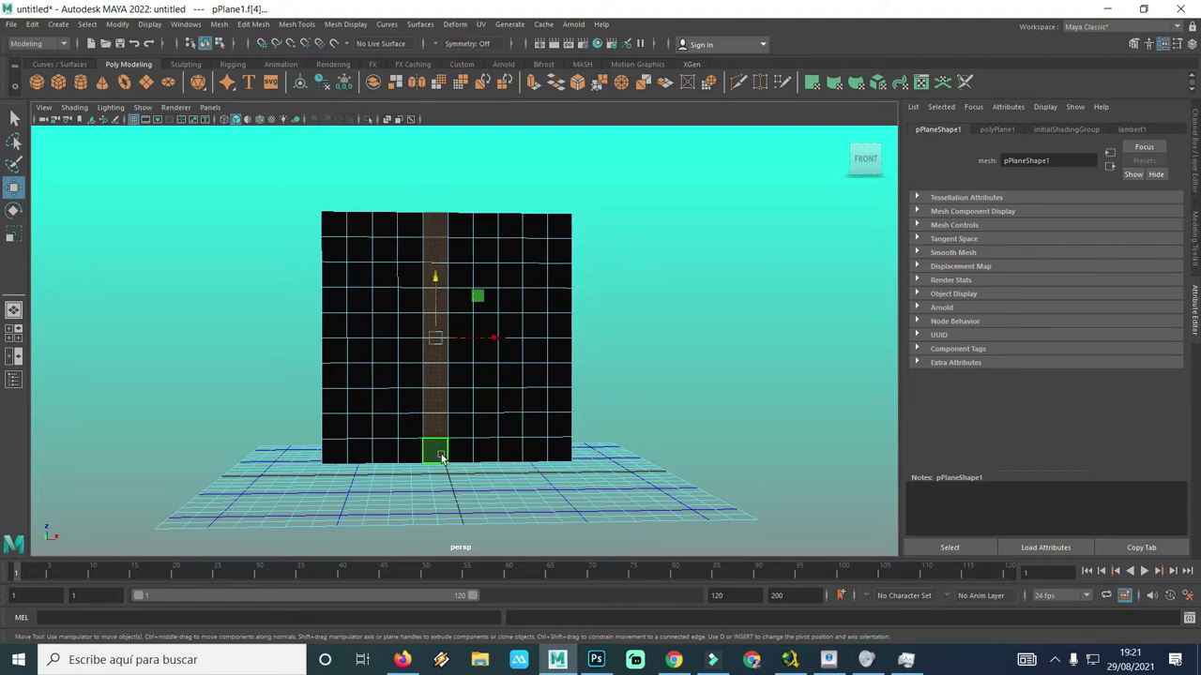
left_click(241, 24)
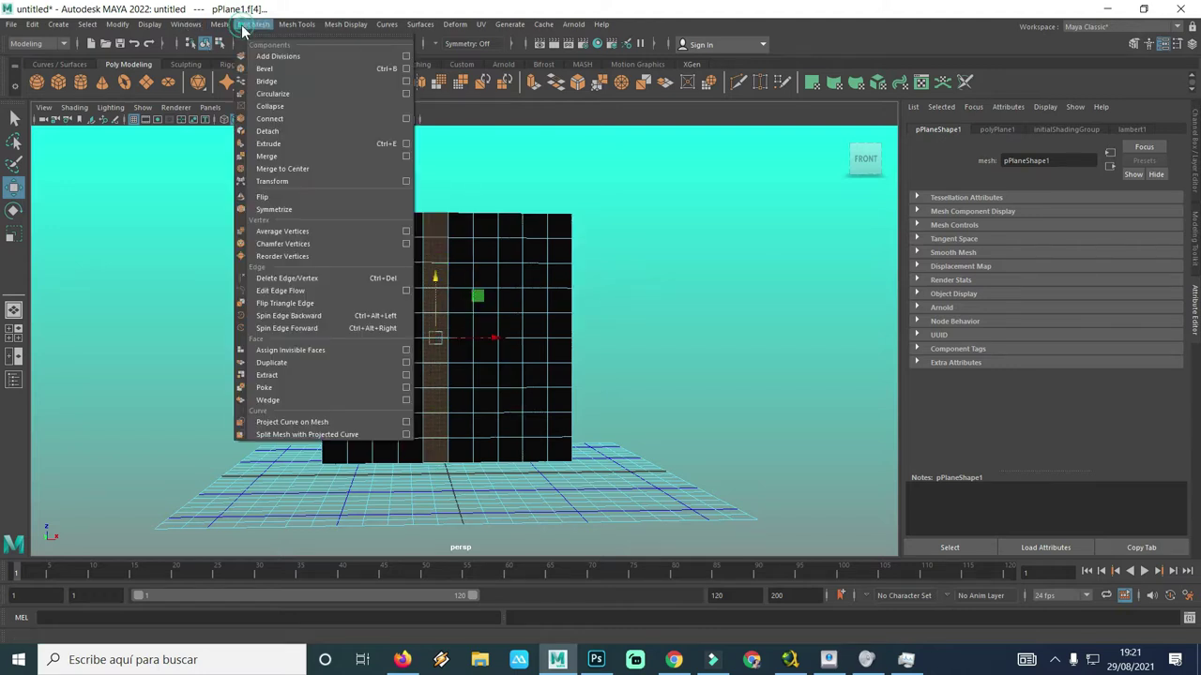
left_click(259, 105)
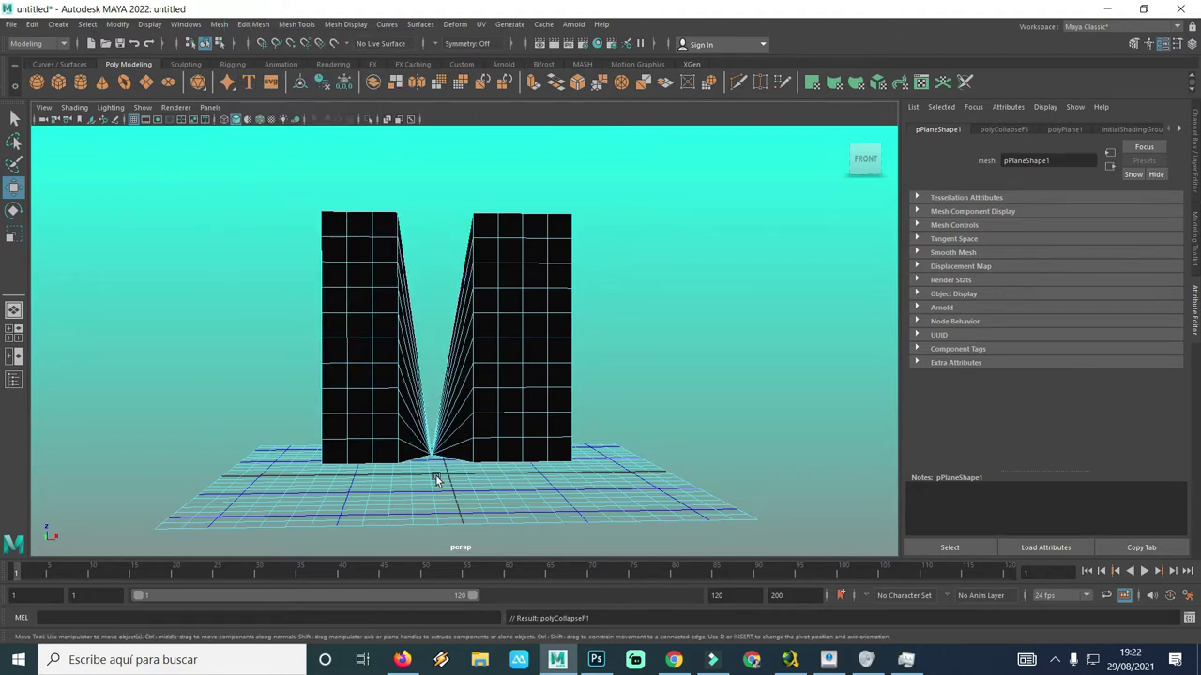
Step: Delete the collapsed bottom vertices in vertex mode, then undo back to the unbroken plane grid
right_click(456, 452)
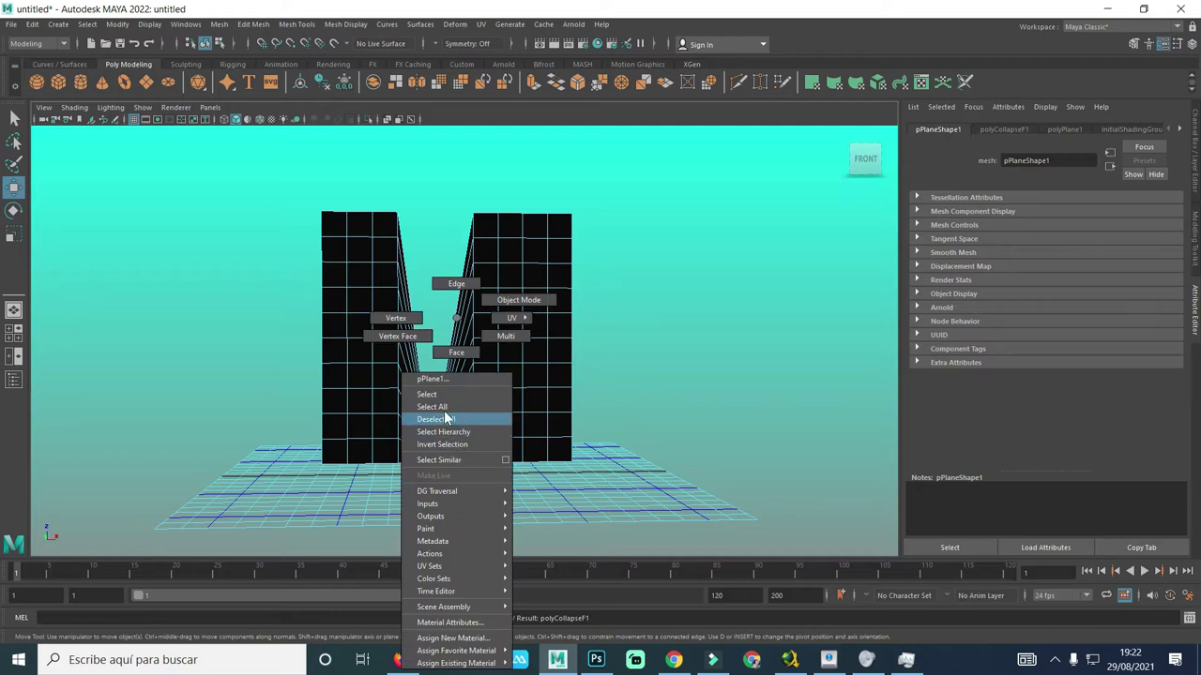
left_click(396, 318)
left_click_drag(450, 432, 424, 495)
key("Delete")
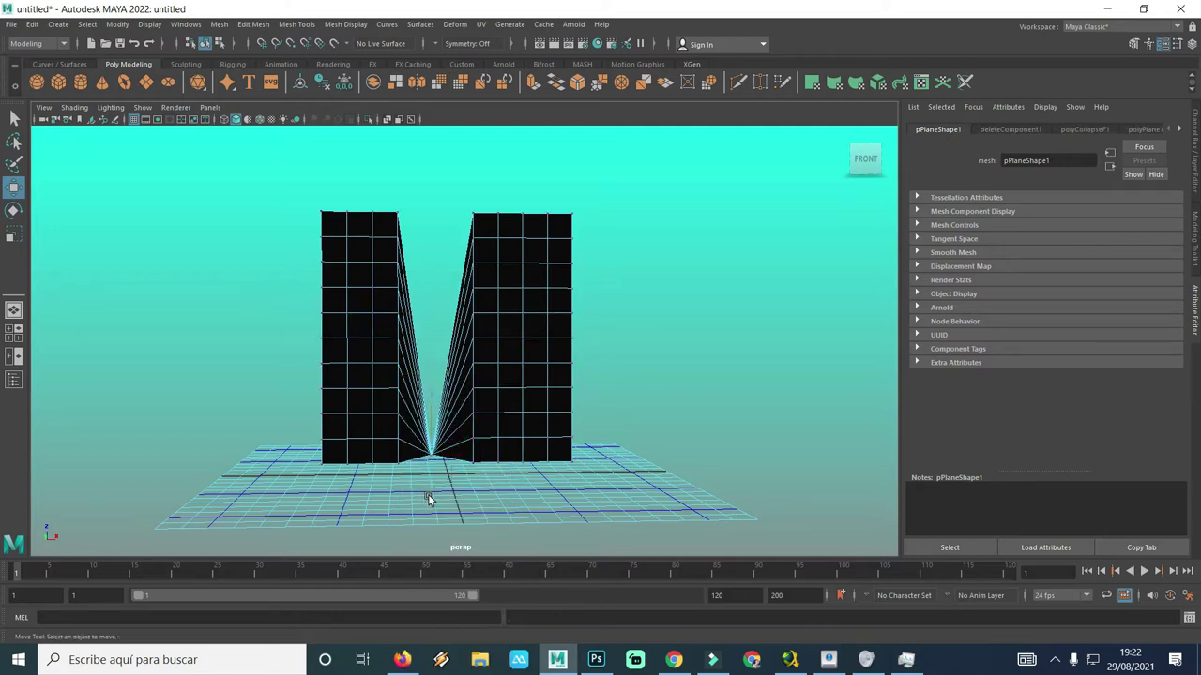
left_click(414, 447)
key("Delete")
key("ctrl+z")
key("ctrl+z")
key("ctrl+z")
key("ctrl+z")
key("ctrl+z")
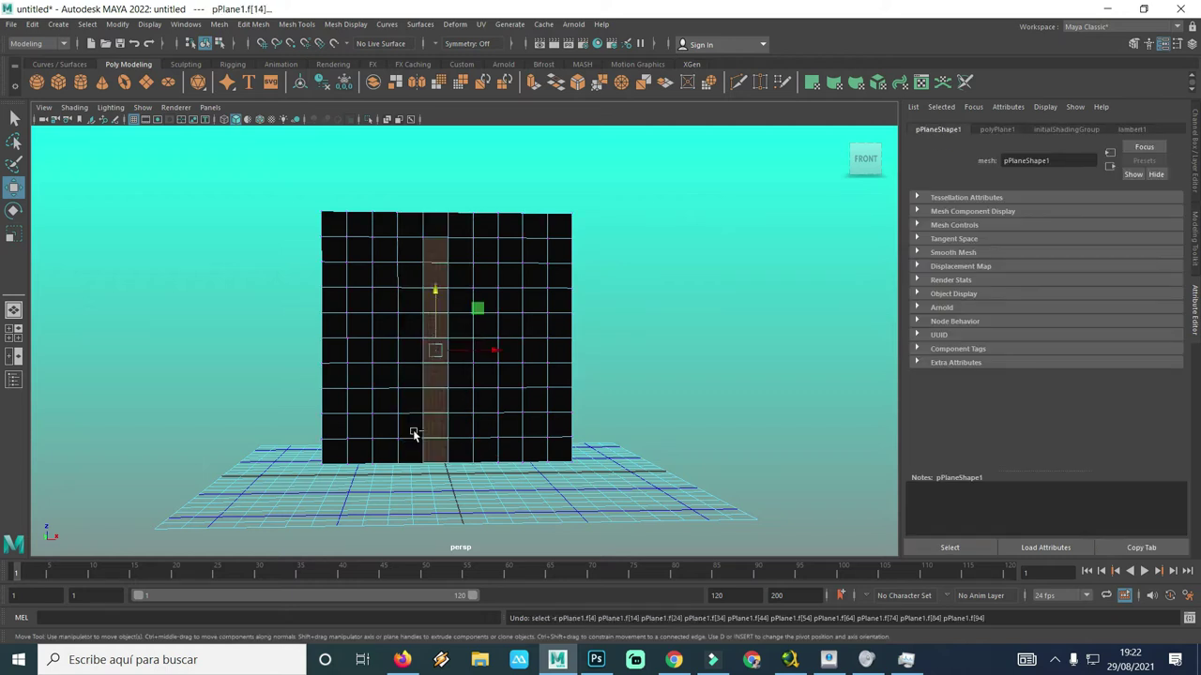
Step: Put the plane into edge mode, select its top edge, and bring up the Edit Mesh menu
left_click(443, 397)
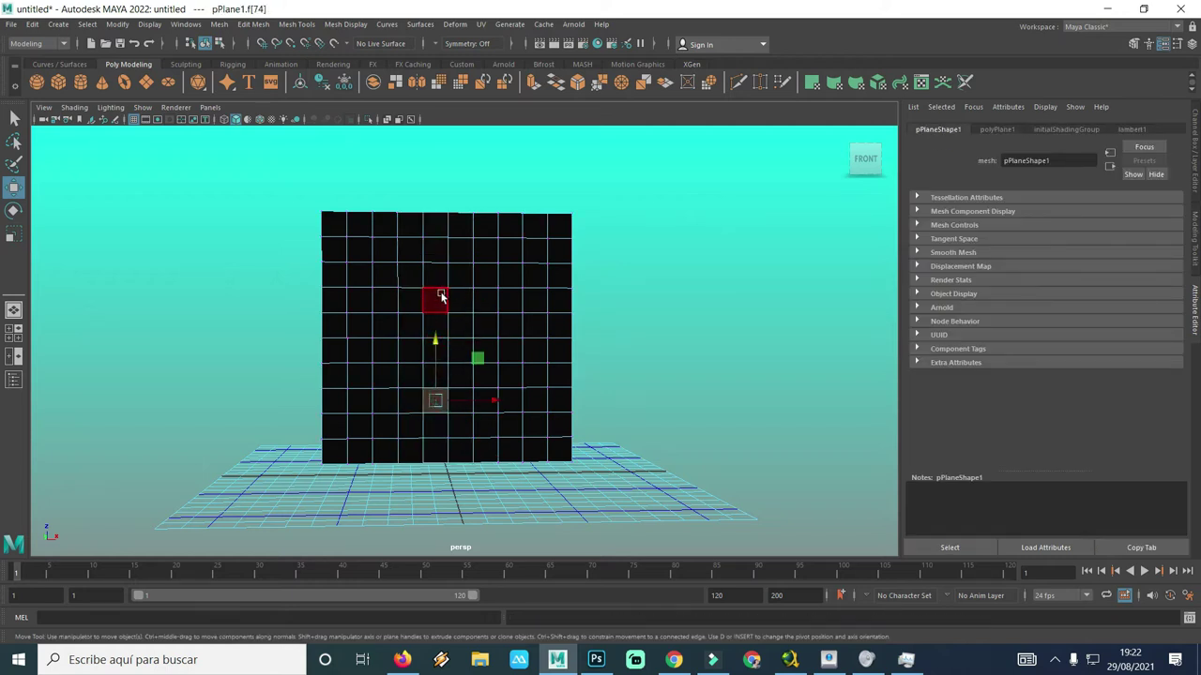
right_click_drag(437, 301, 445, 330)
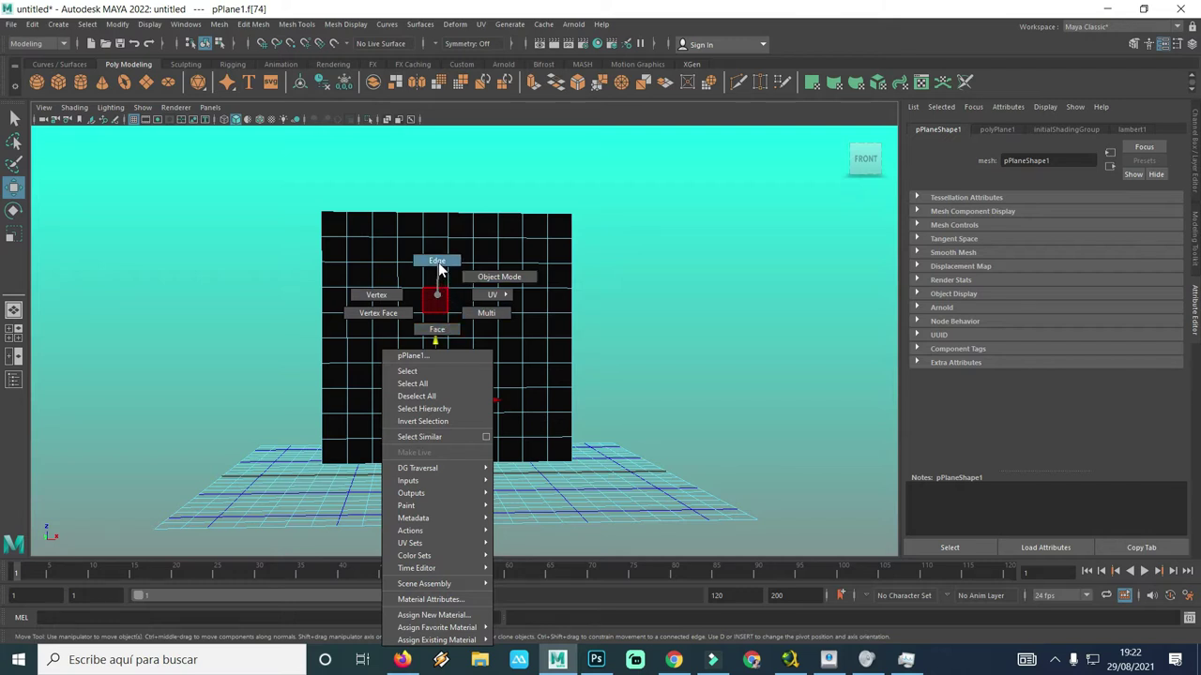
right_click_drag(438, 262, 438, 261)
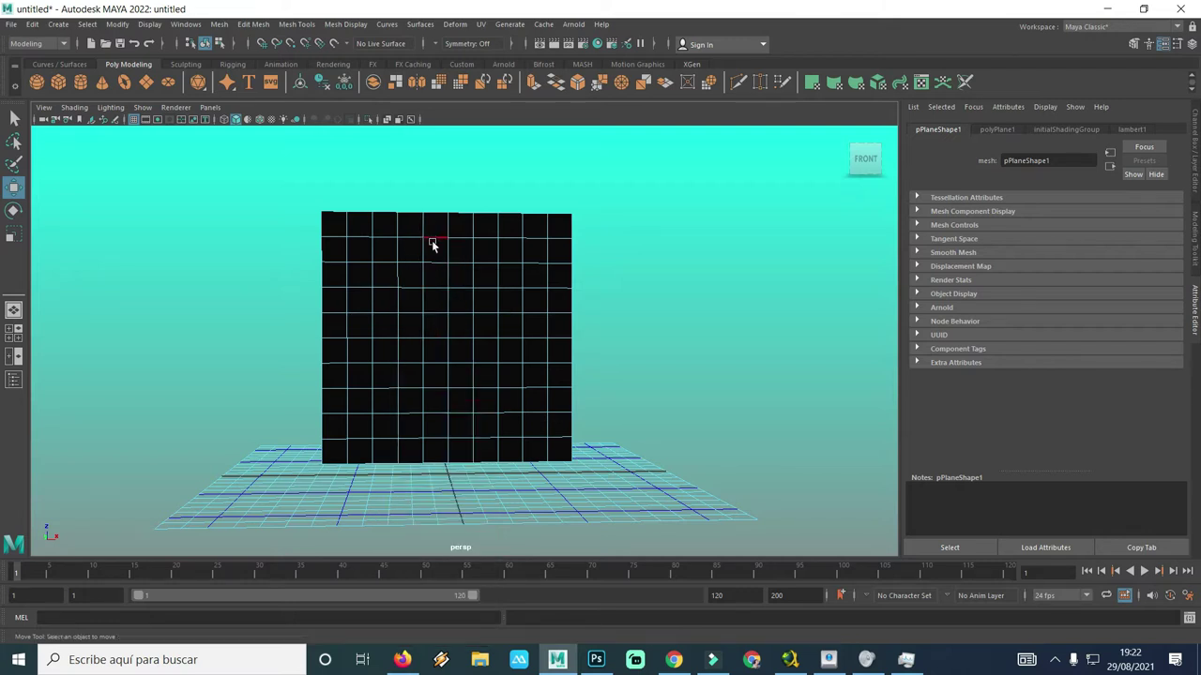
left_click(432, 216)
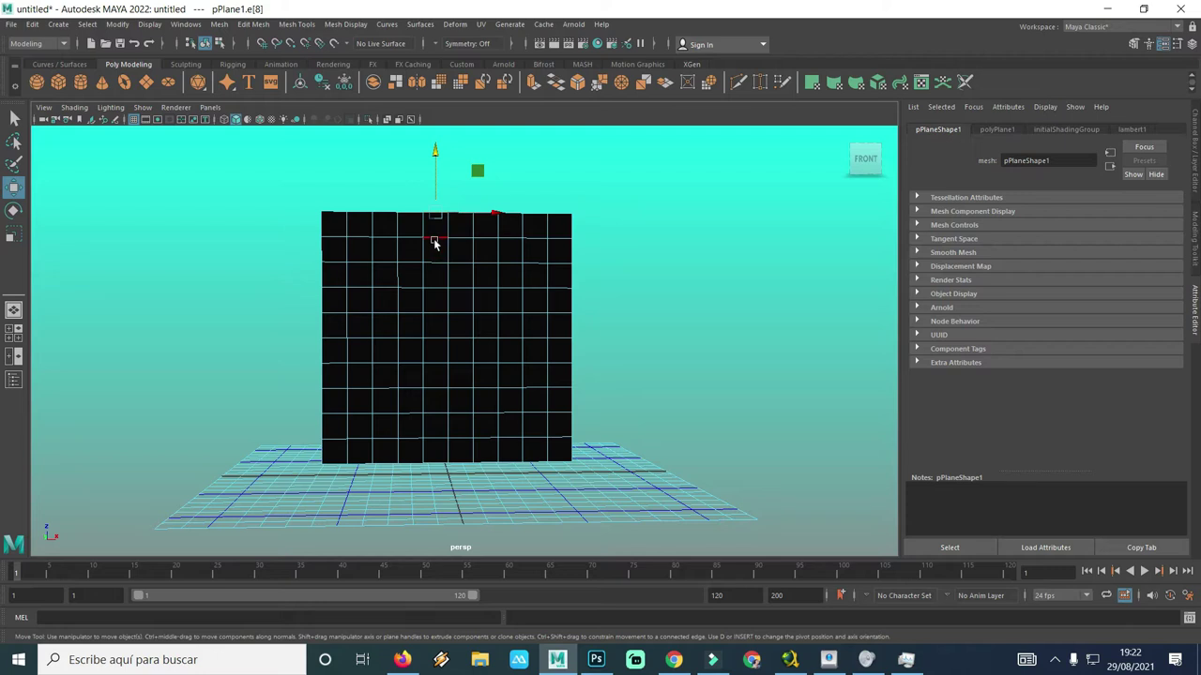
left_click(434, 238)
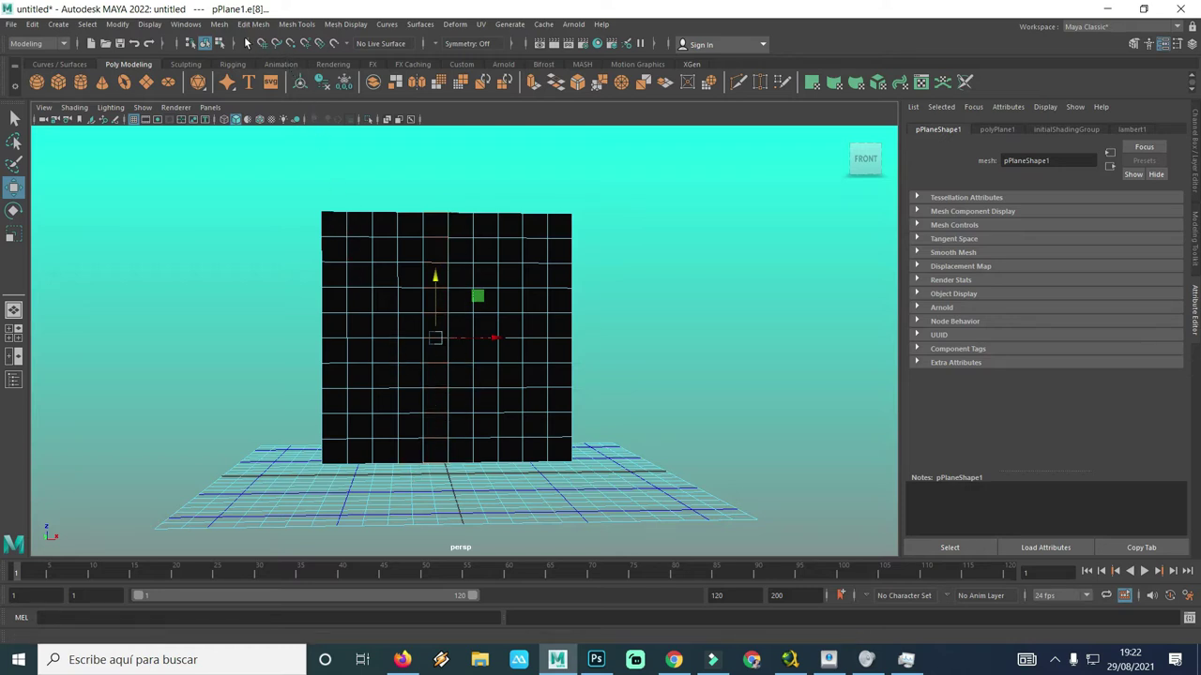
left_click(219, 24)
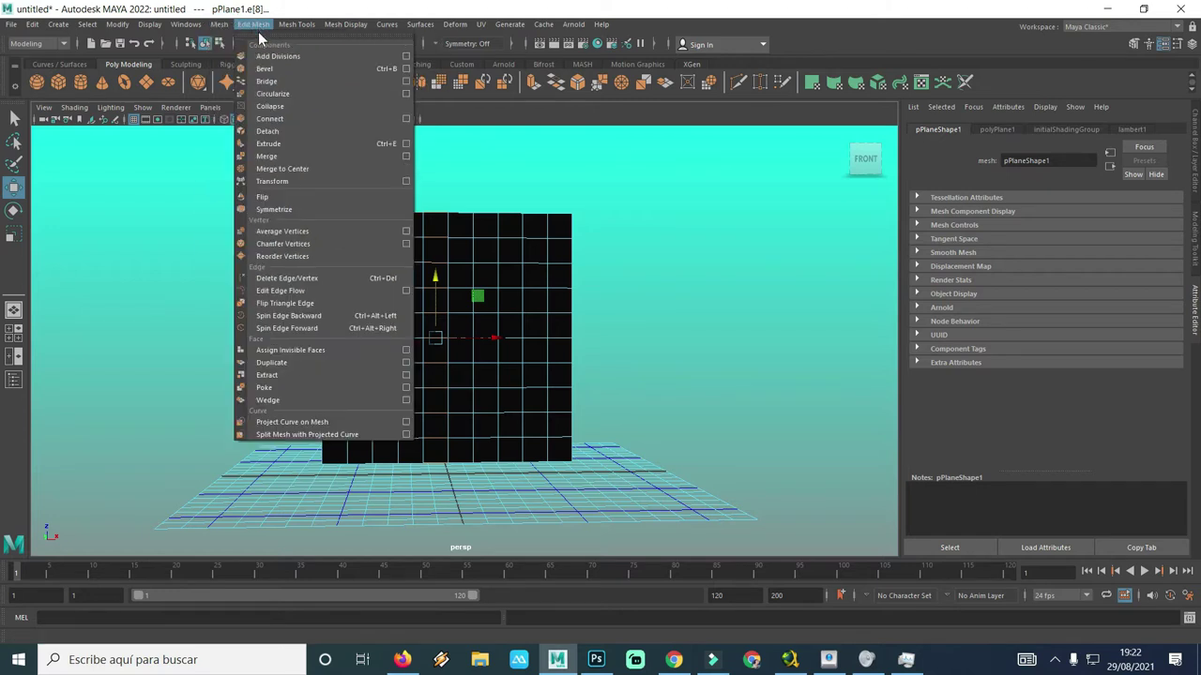
Step: Collapse the selected top edge, then collapse a whole column of edges running down the plane
left_click(272, 109)
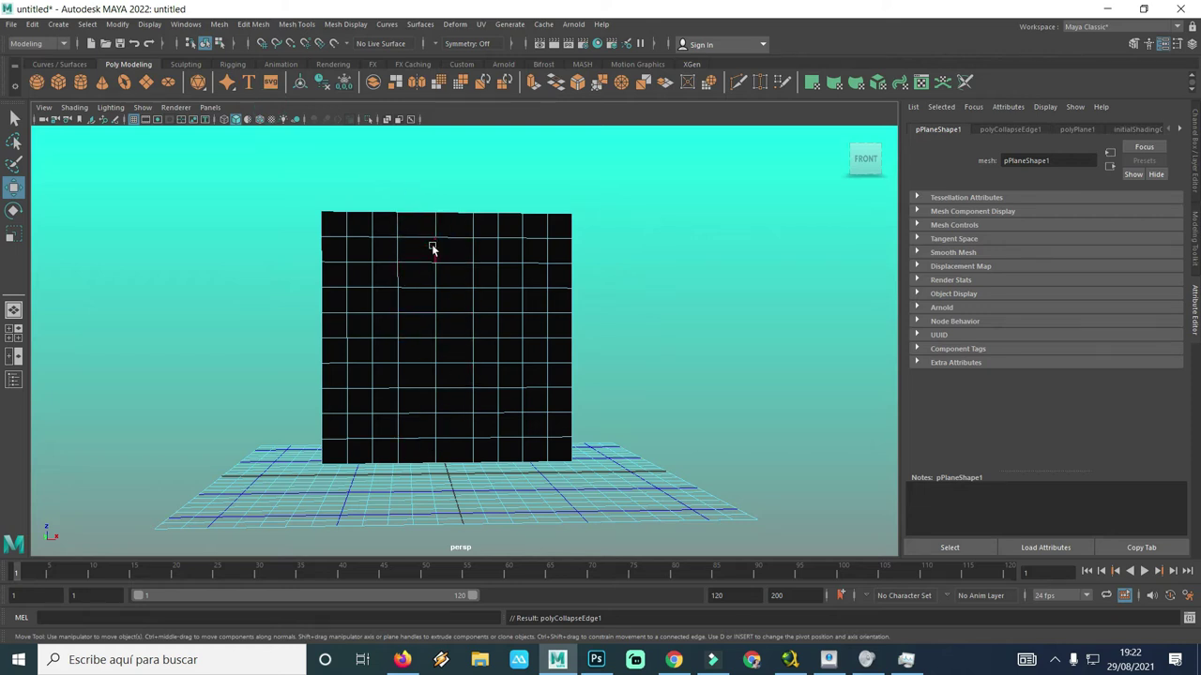
left_click(485, 215)
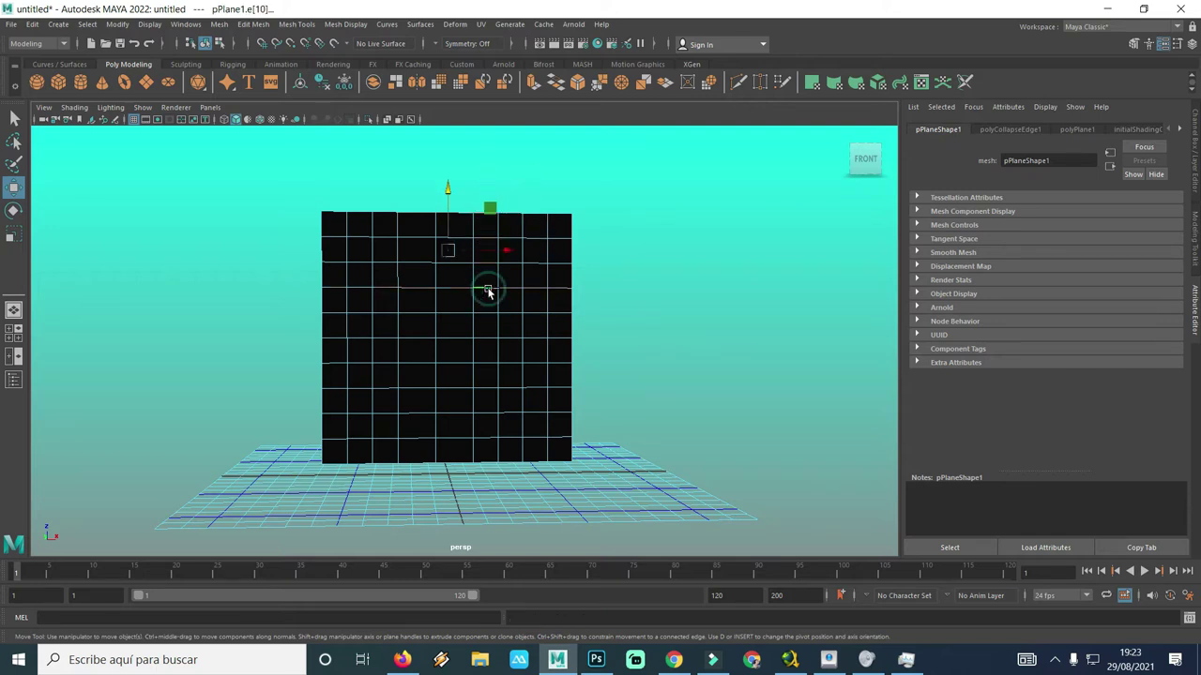
left_click(487, 236)
left_click(512, 218)
double_click(512, 241)
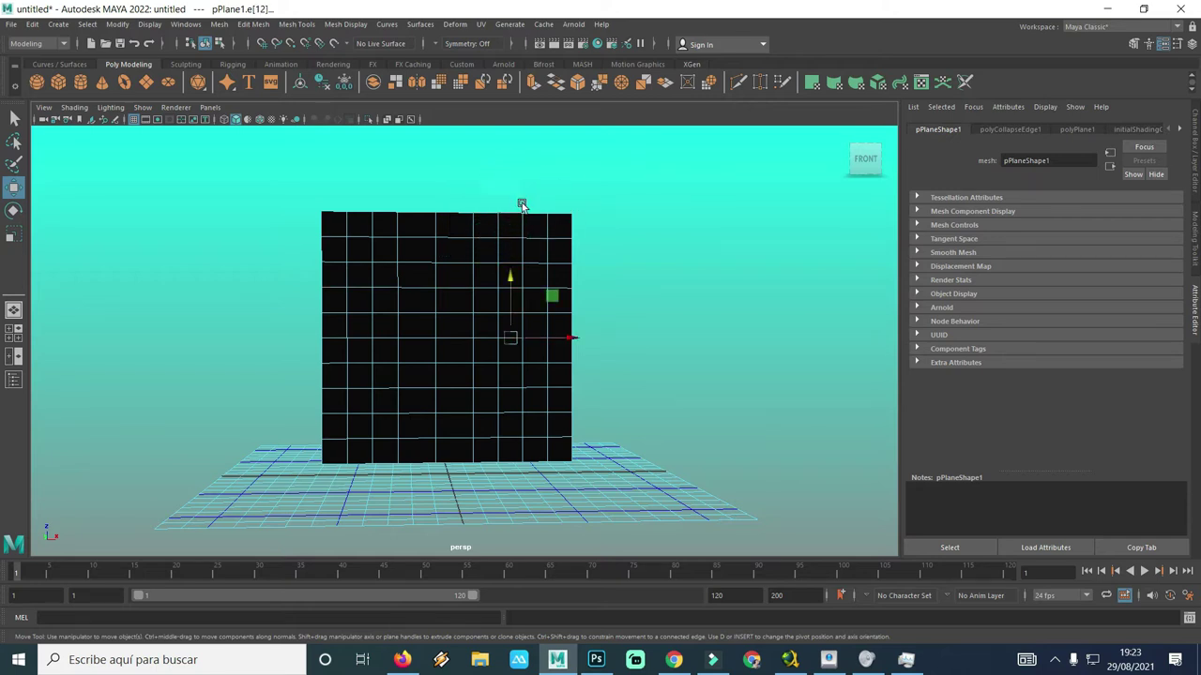
left_click(251, 24)
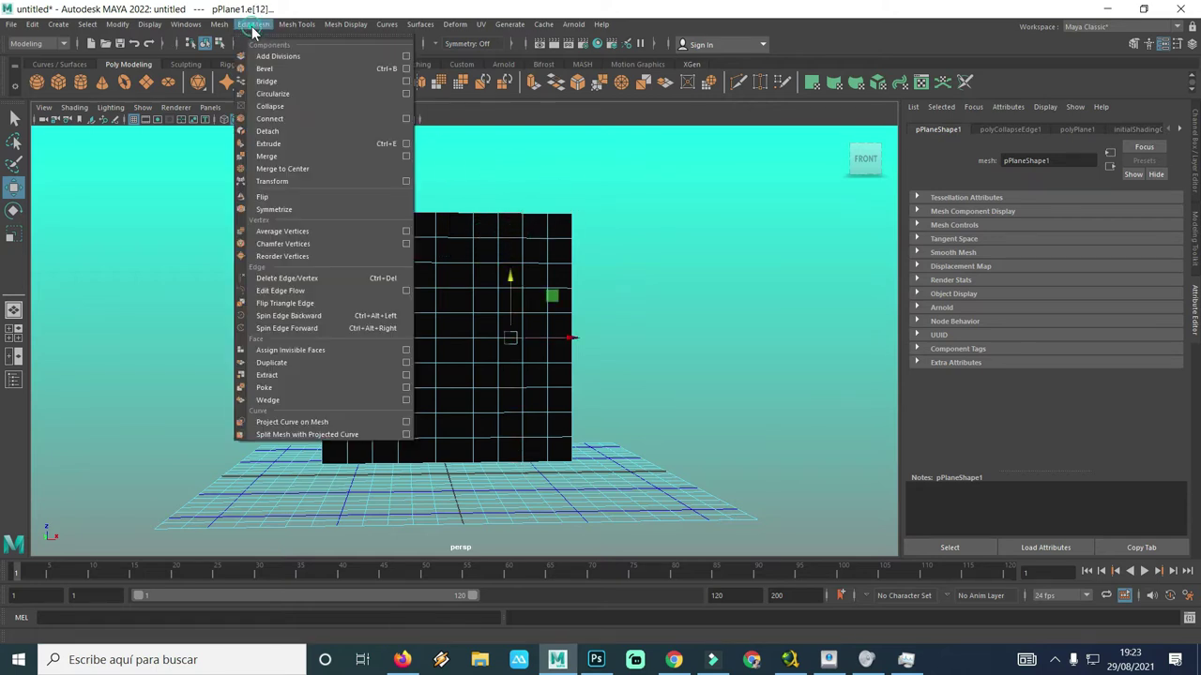
left_click(275, 107)
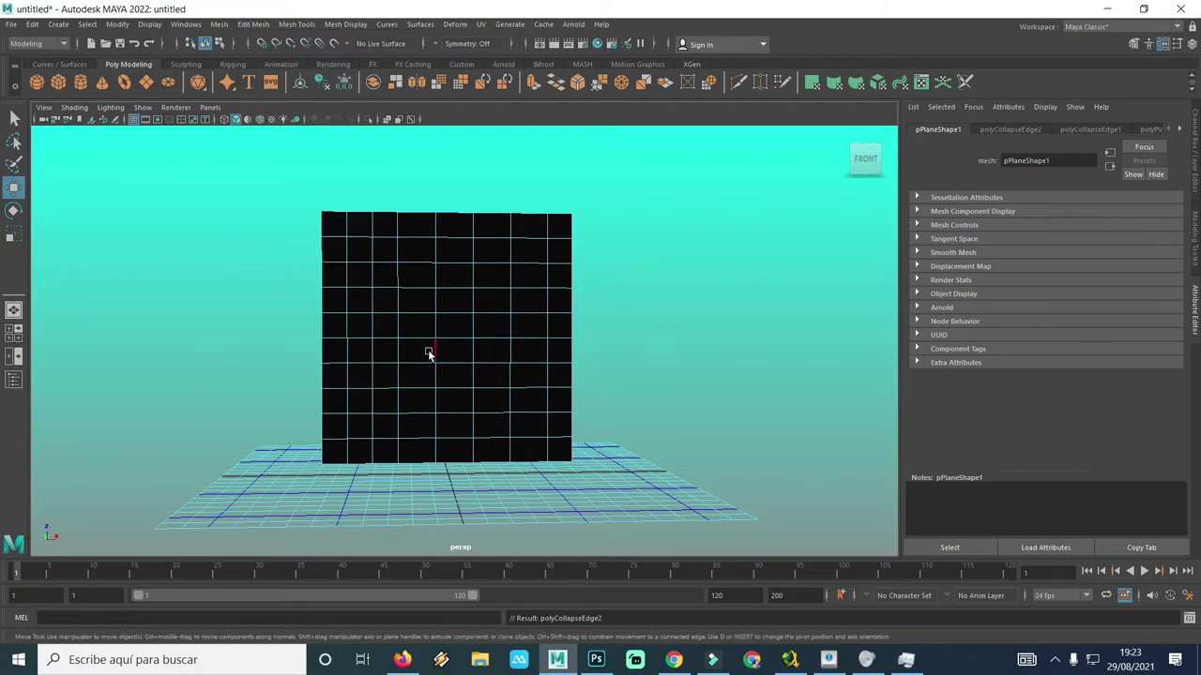
middle_click_drag(308, 355, 554, 357, "alt")
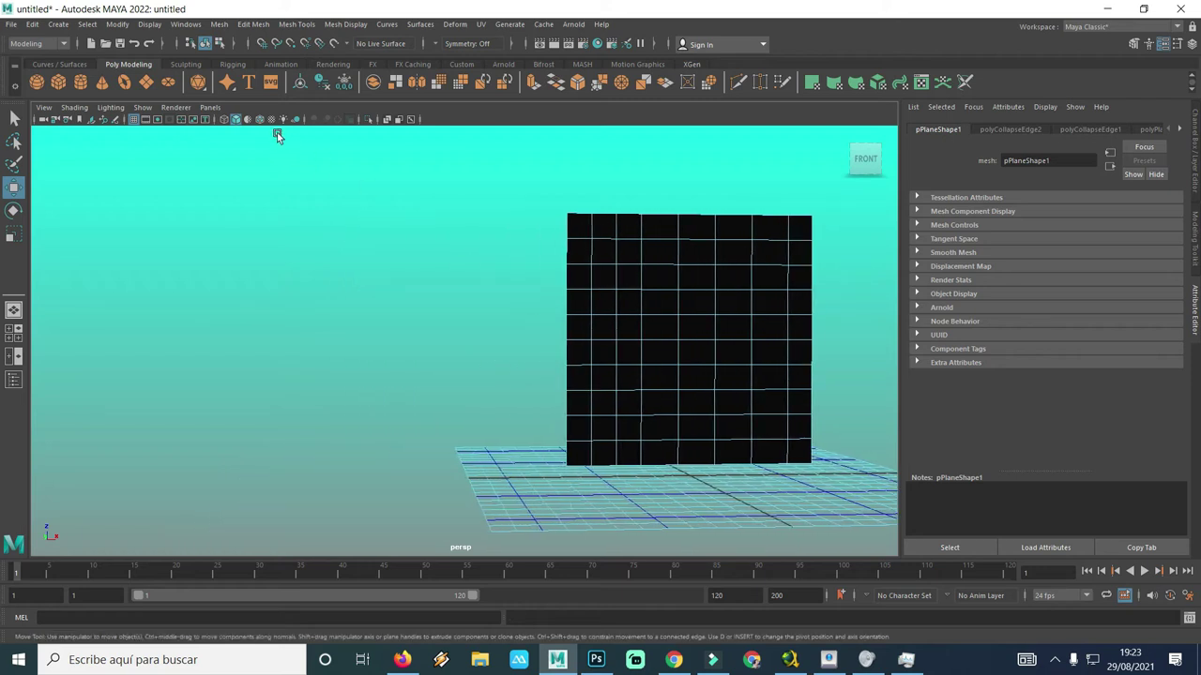
Step: Add a polygon sphere left of the plane, raise it, and scale it up about sixfold
left_click(57, 30)
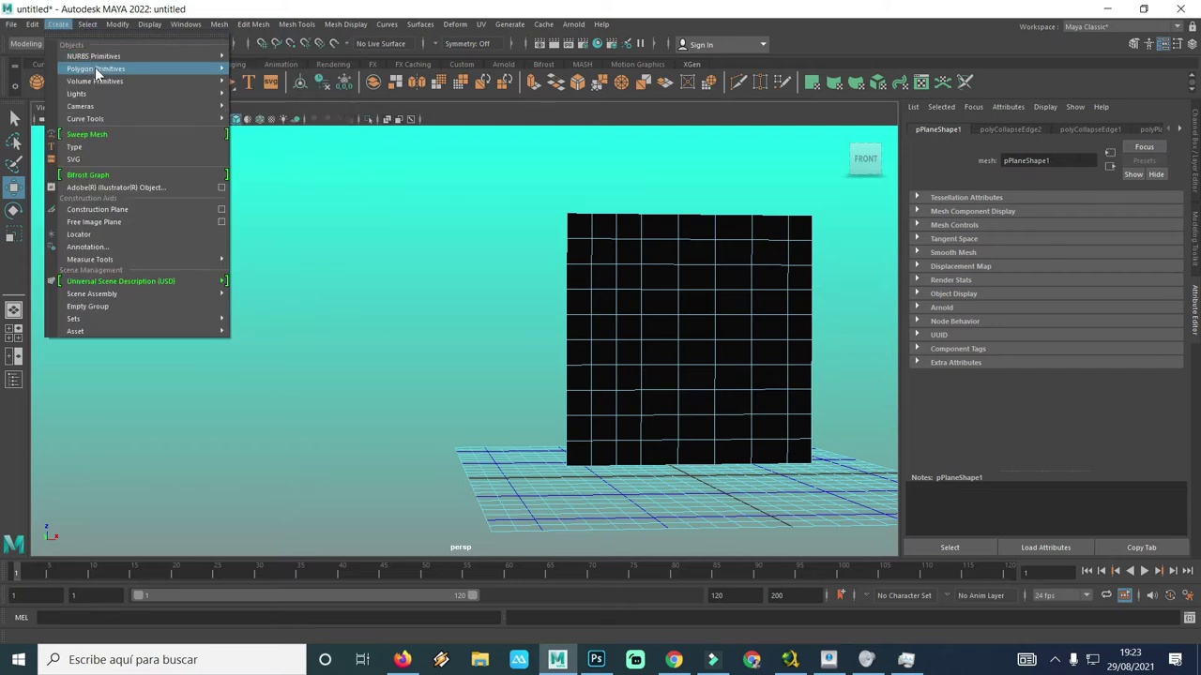
mouse_move(96, 68)
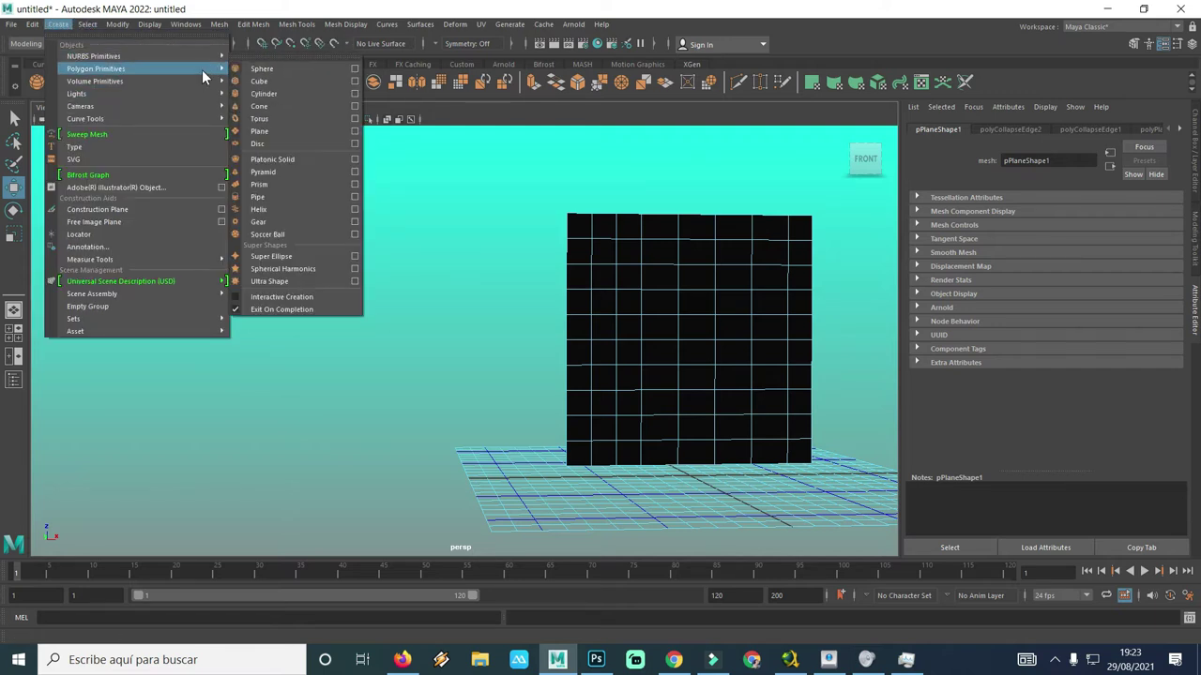
left_click(267, 68)
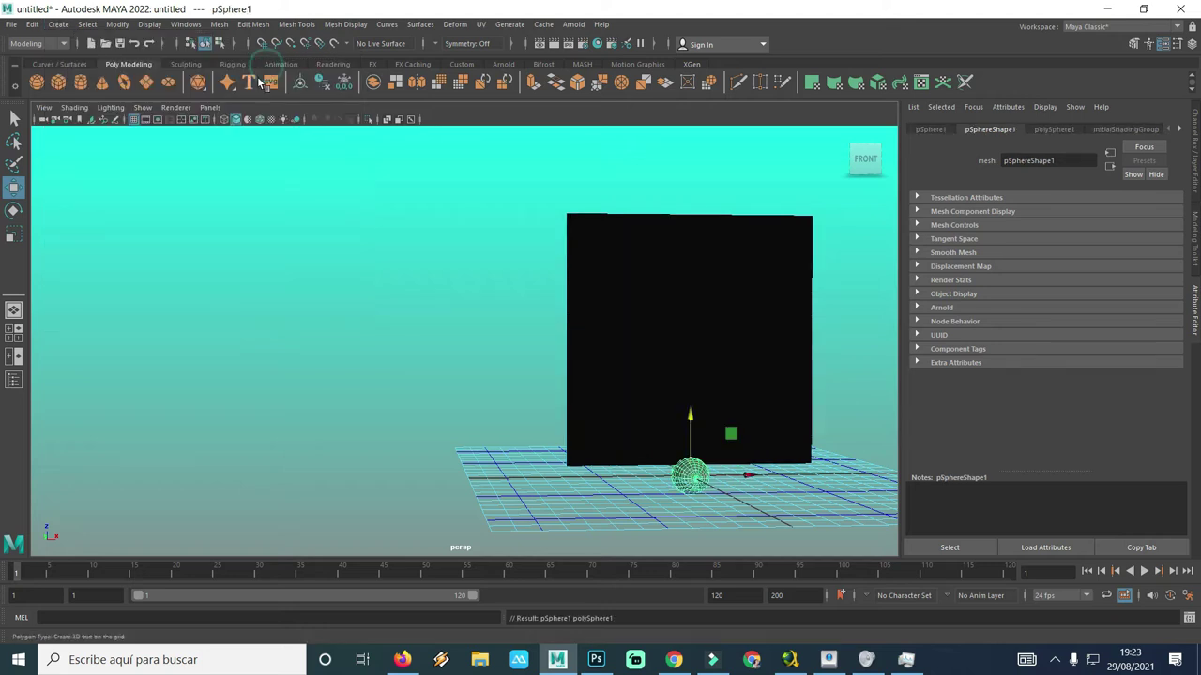
mouse_move(756, 477)
left_mouse_down()
mouse_move(443, 473)
mouse_move(494, 461)
left_mouse_up()
key("r")
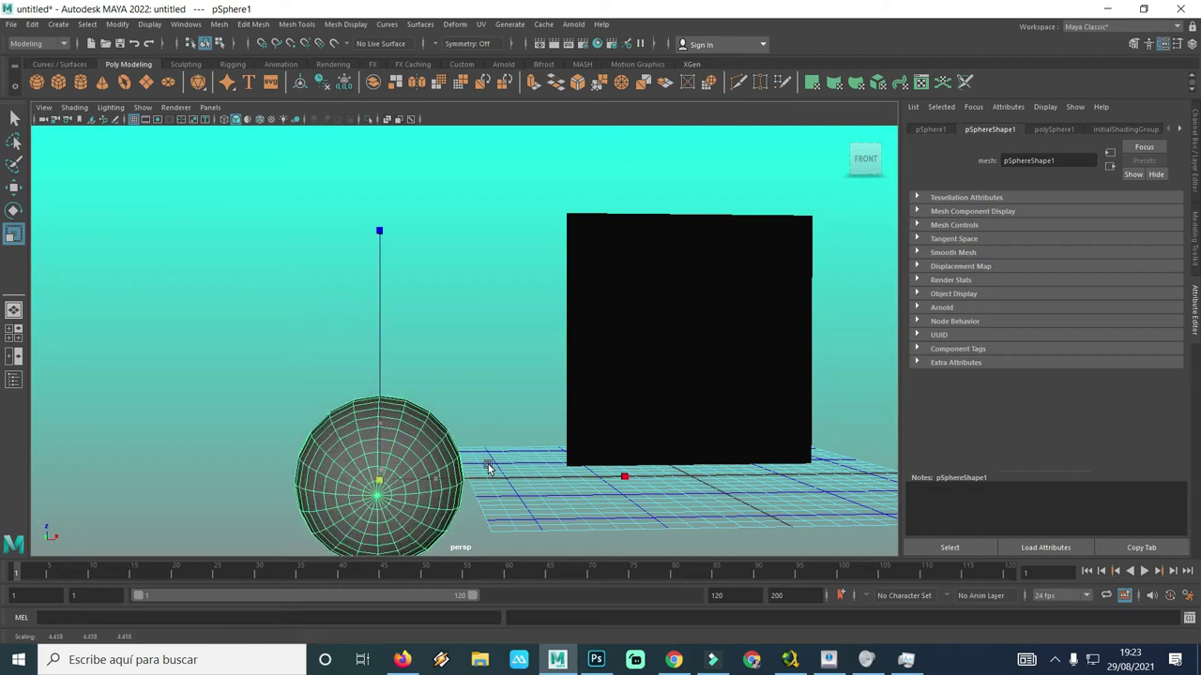
key("w")
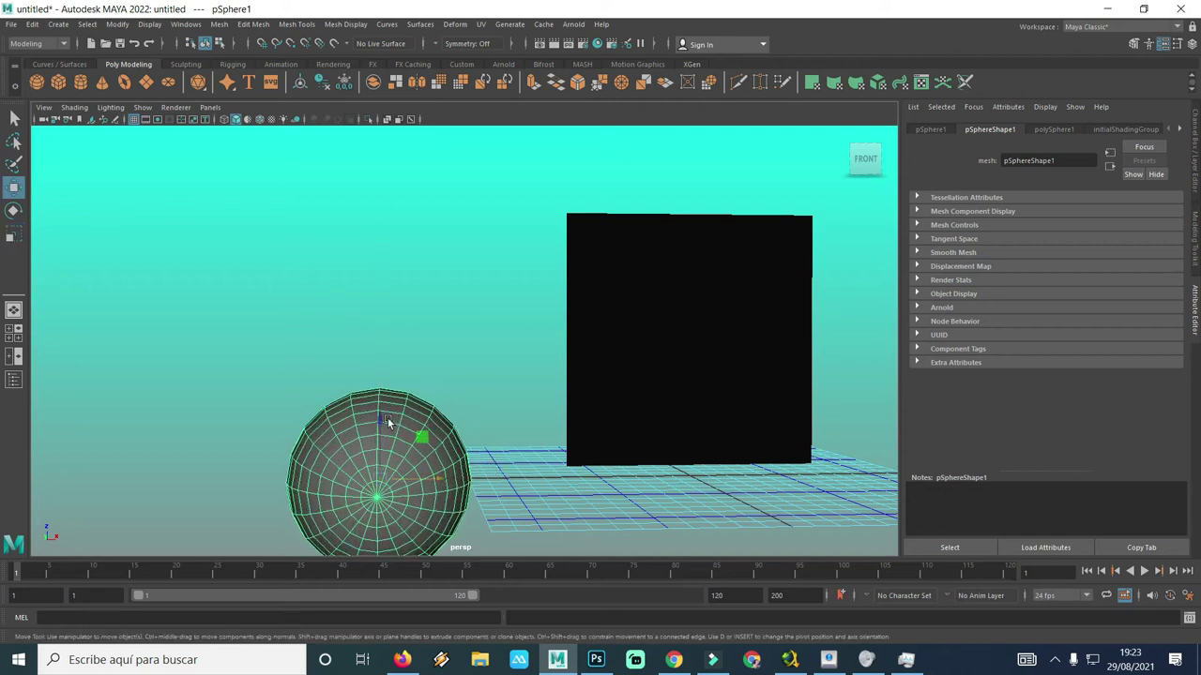
left_click_drag(382, 417, 379, 294)
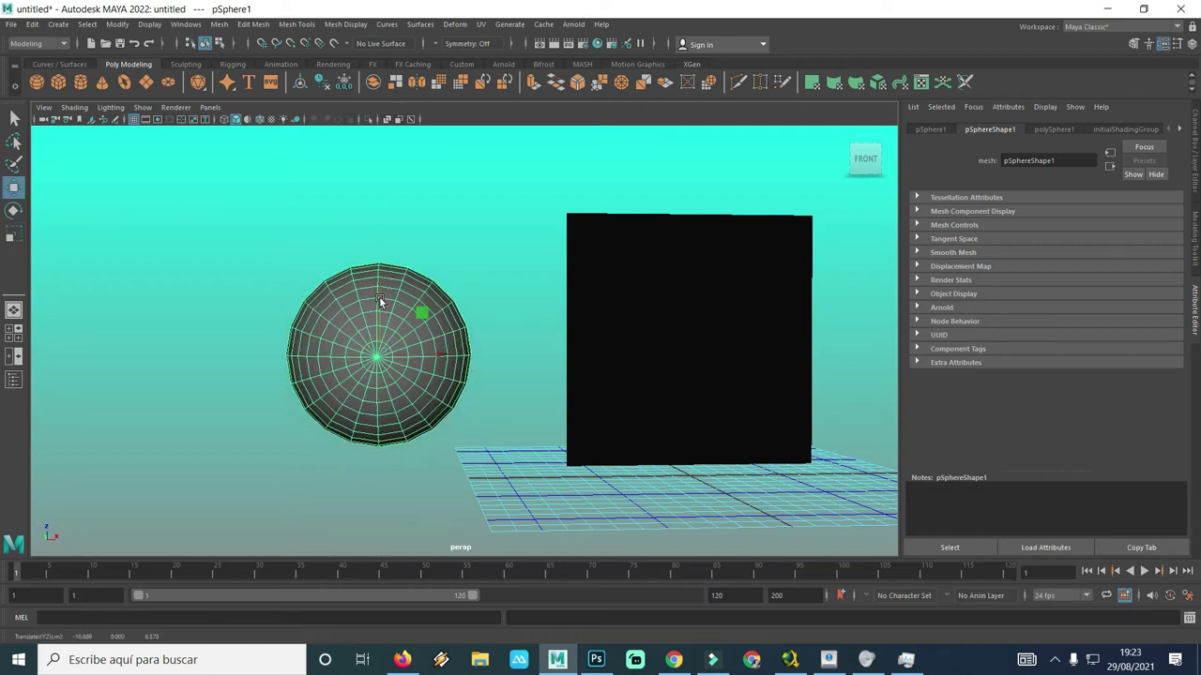
key("r")
mouse_move(379, 356)
left_mouse_down()
mouse_move(496, 359)
mouse_move(496, 388)
mouse_move(550, 415)
mouse_move(575, 410)
left_mouse_up()
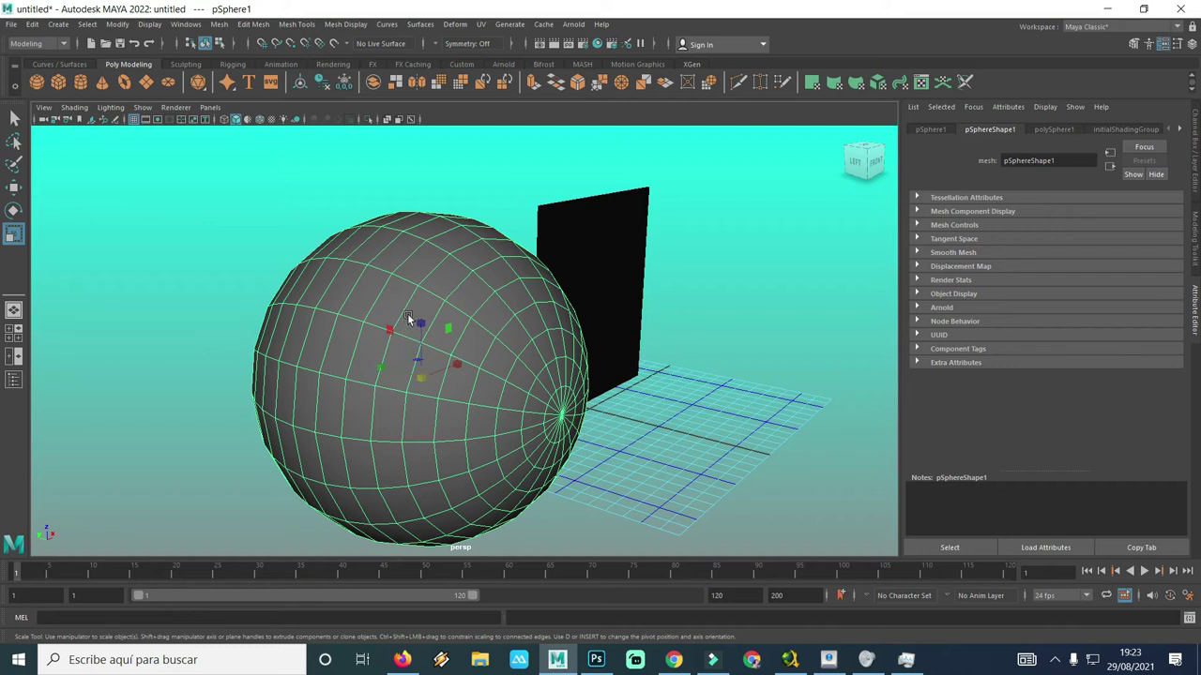
Step: Select a vertical face loop on the sphere and collapse it with Edit Mesh > Collapse
right_click(401, 299)
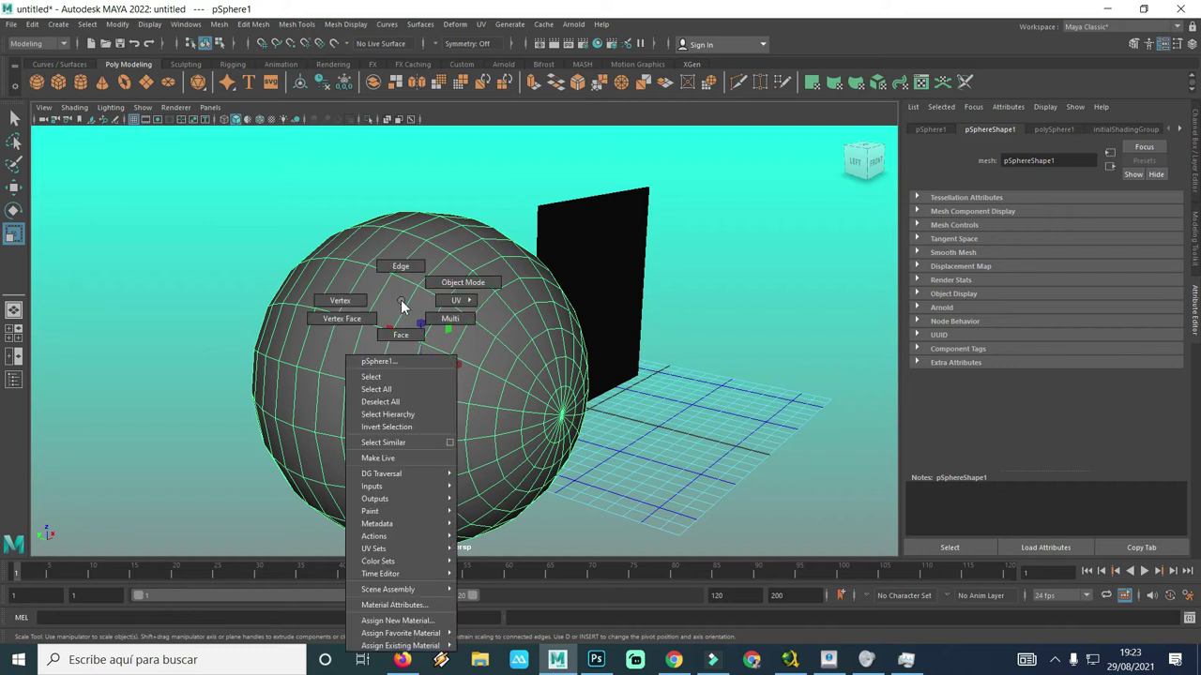
left_click(405, 335)
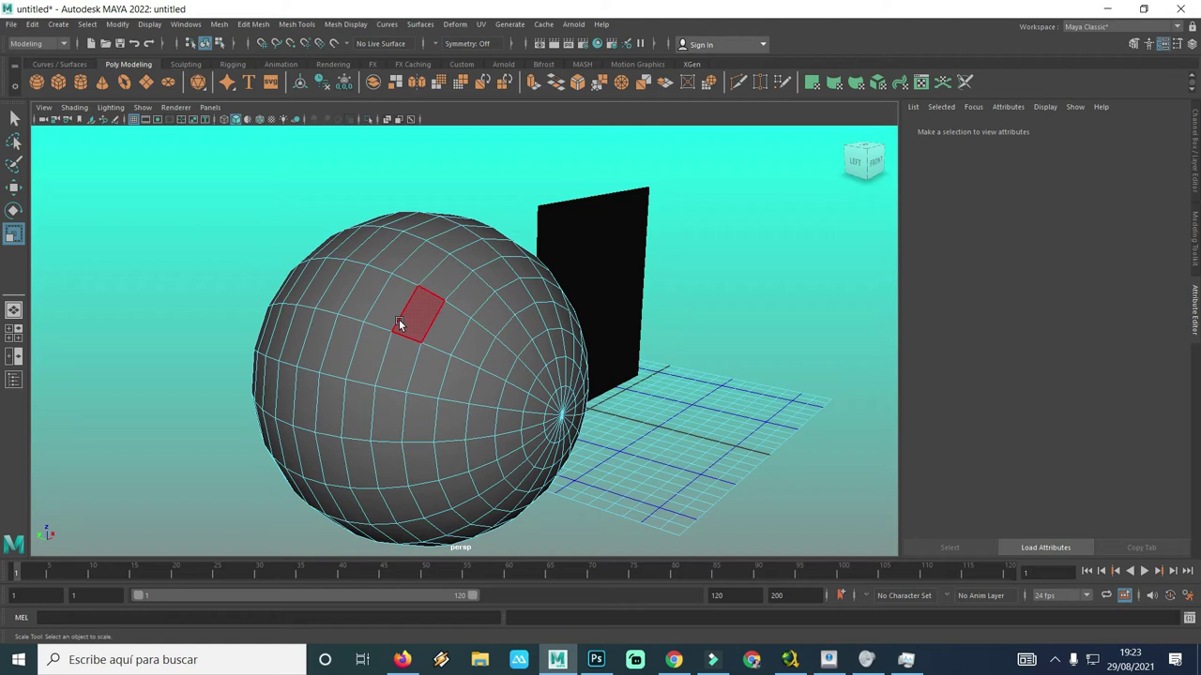
left_click(396, 313)
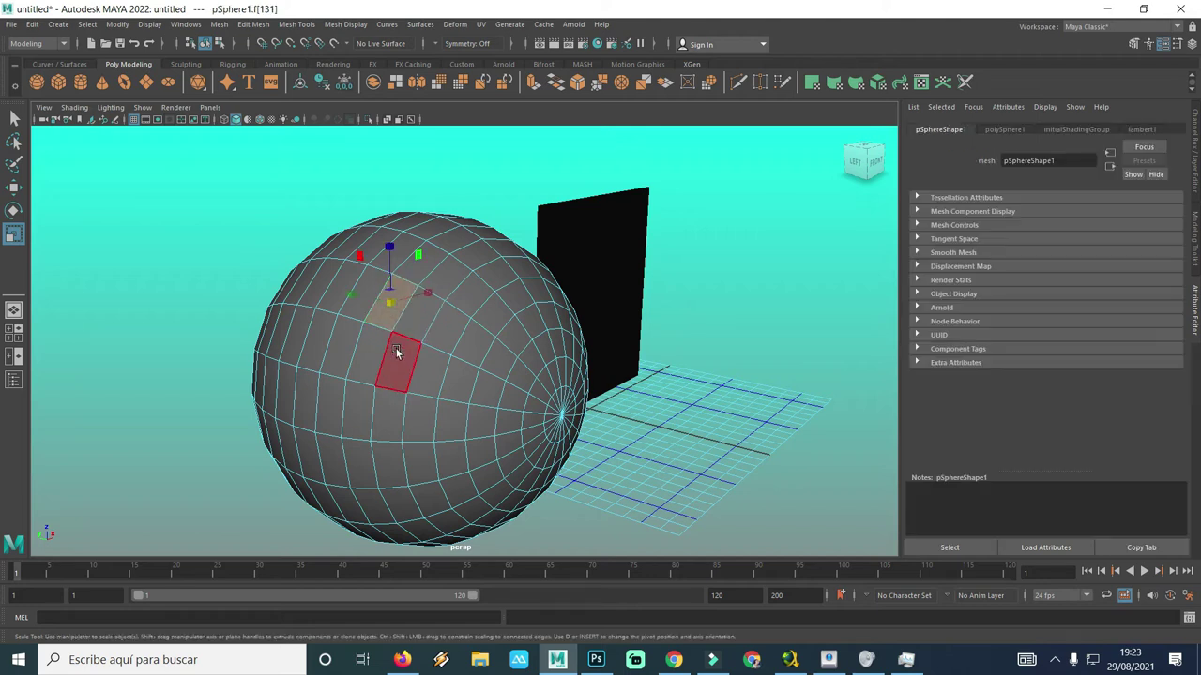
double_click(382, 353, "shift")
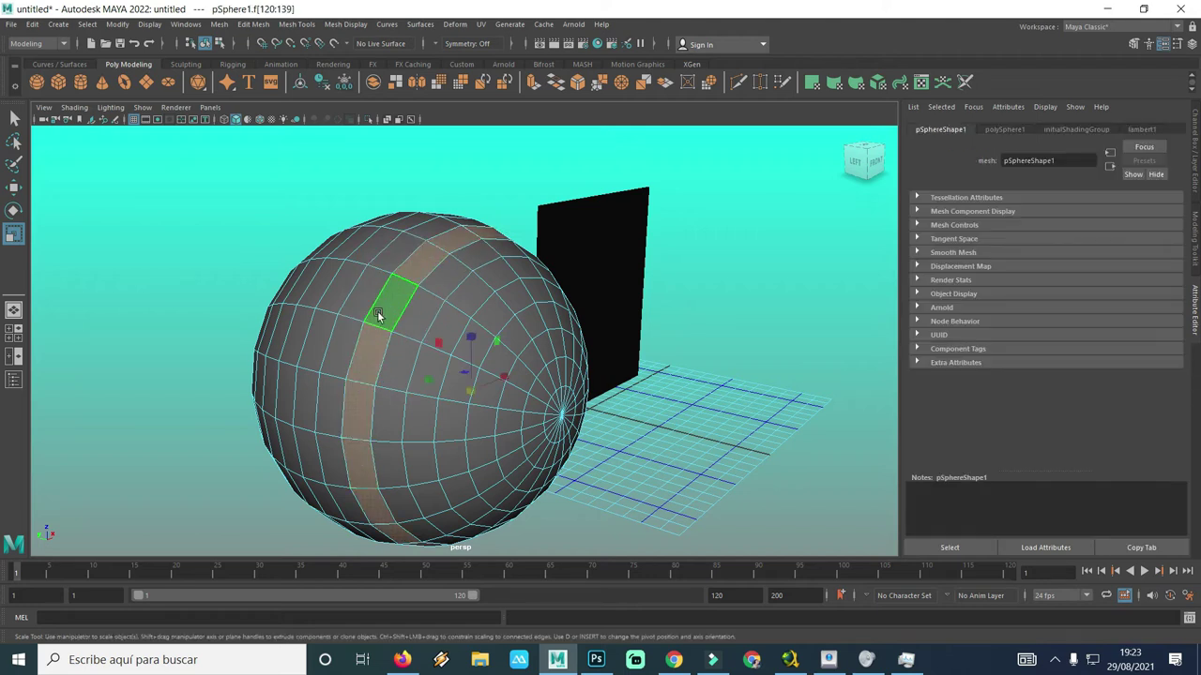
left_click(251, 25)
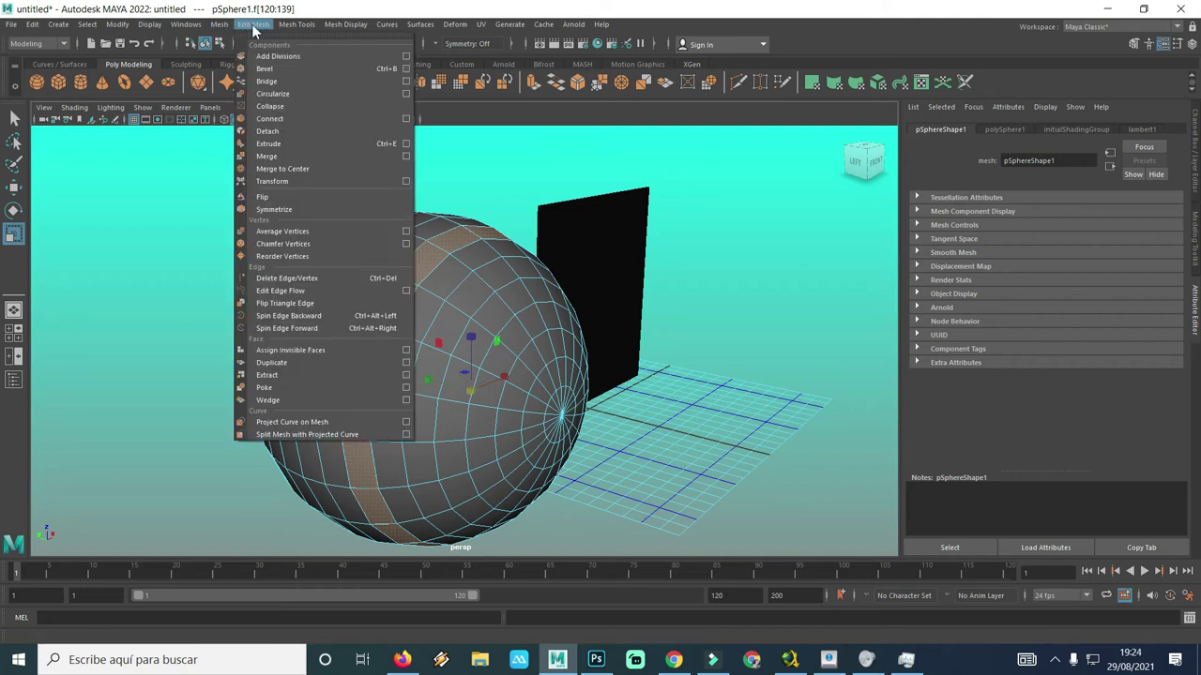
left_click(268, 106)
Step: Orbit around to inspect the split sphere, then undo the face collapse
left_click_drag(219, 271, 276, 275, "alt")
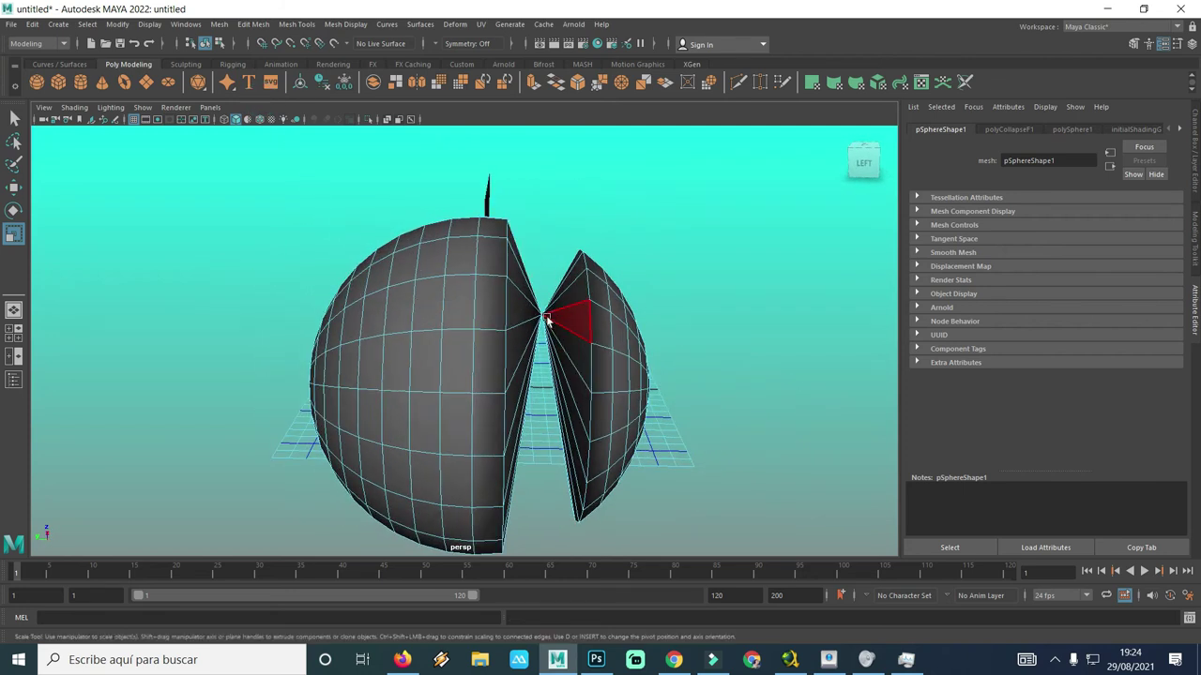
mouse_move(450, 361)
left_mouse_down("alt")
mouse_move(359, 364)
mouse_move(411, 371)
left_mouse_up("alt")
key("ctrl+z")
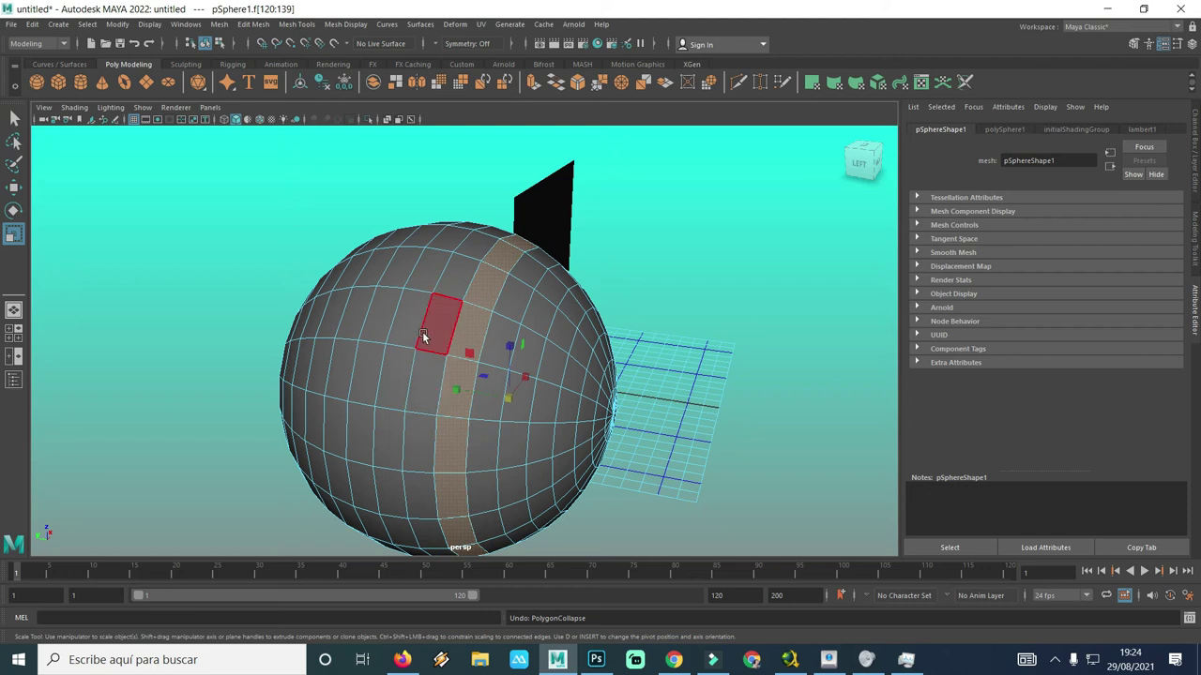
Step: Switch the sphere to edge mode and collapse a first vertical edge loop
right_click_drag(425, 339, 421, 291)
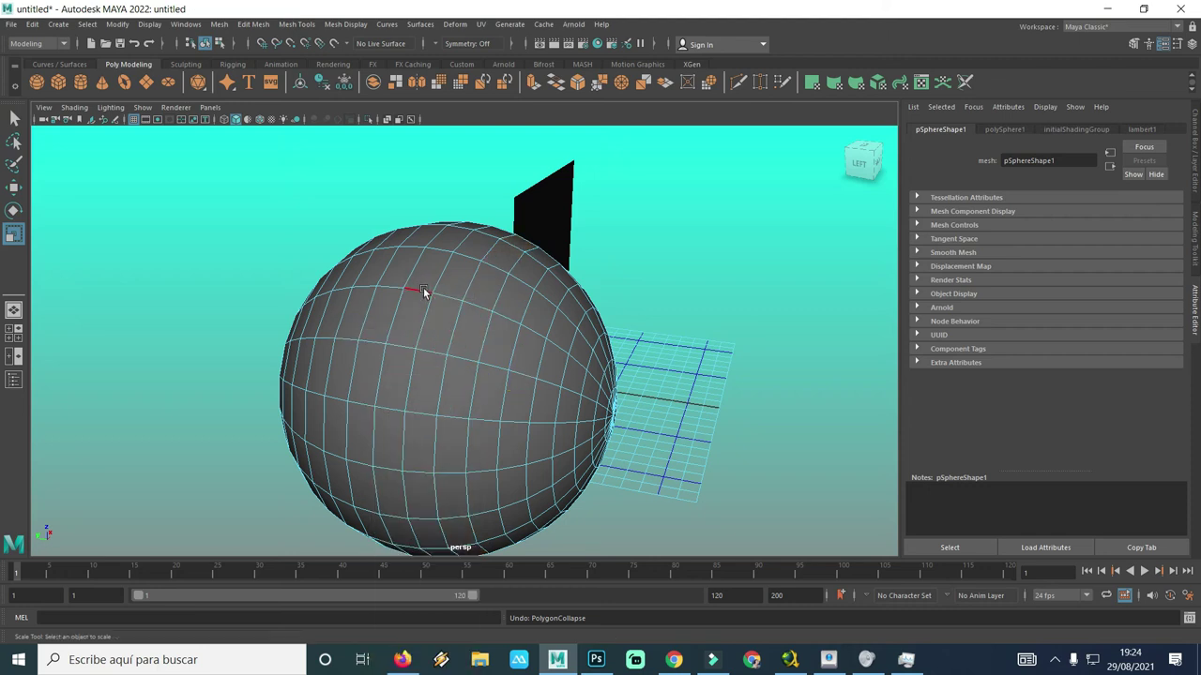
left_click(472, 303)
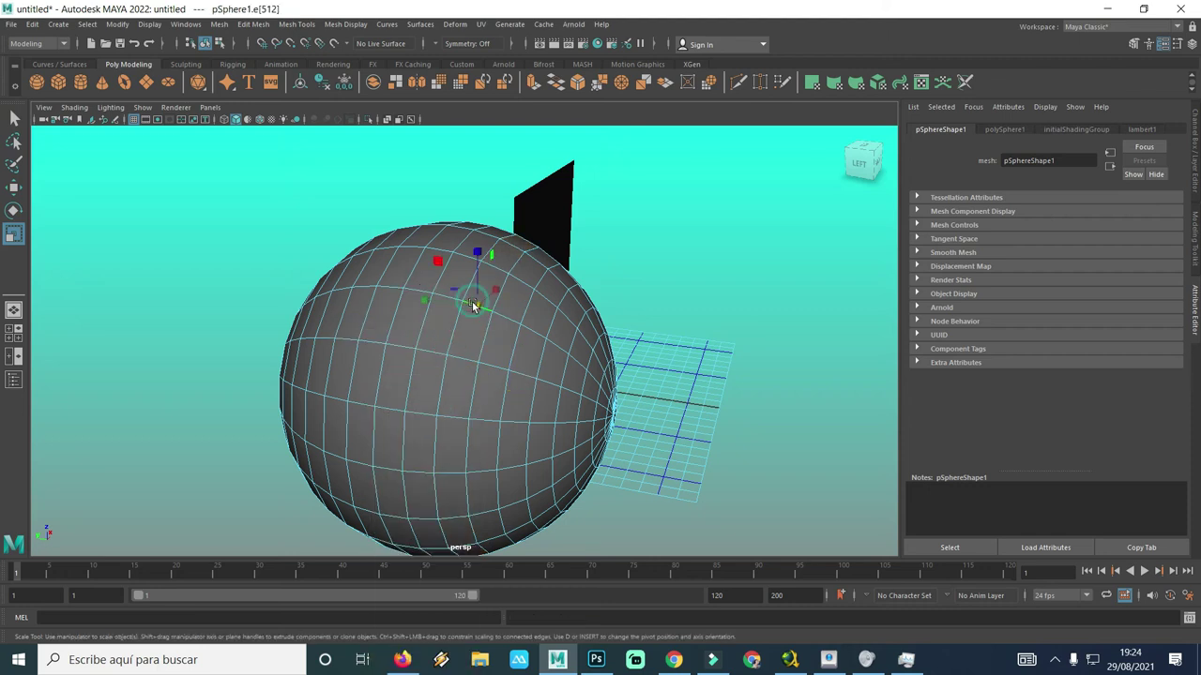
double_click(465, 356)
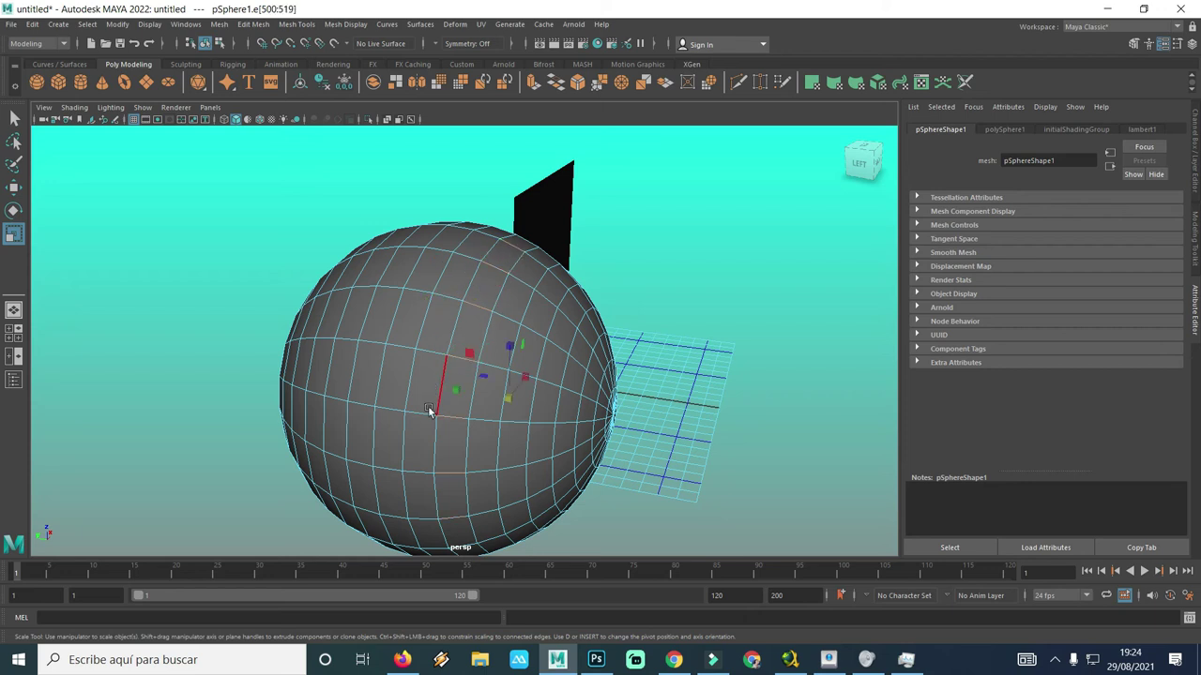
left_click(251, 25)
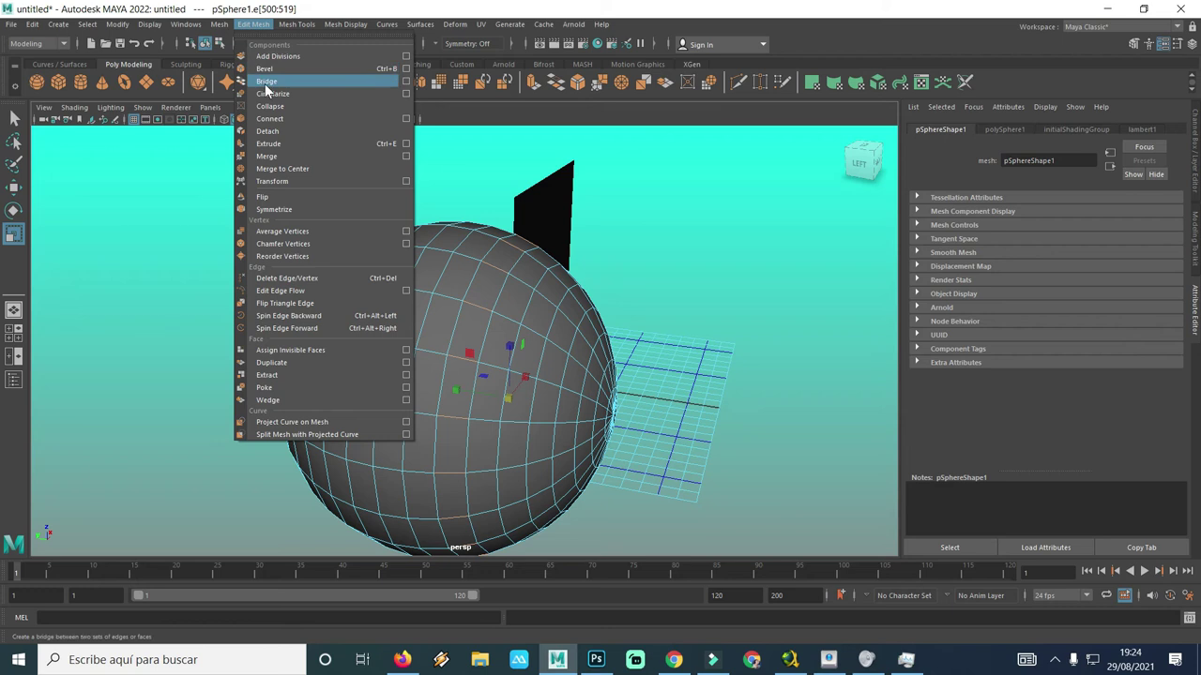
left_click(271, 107)
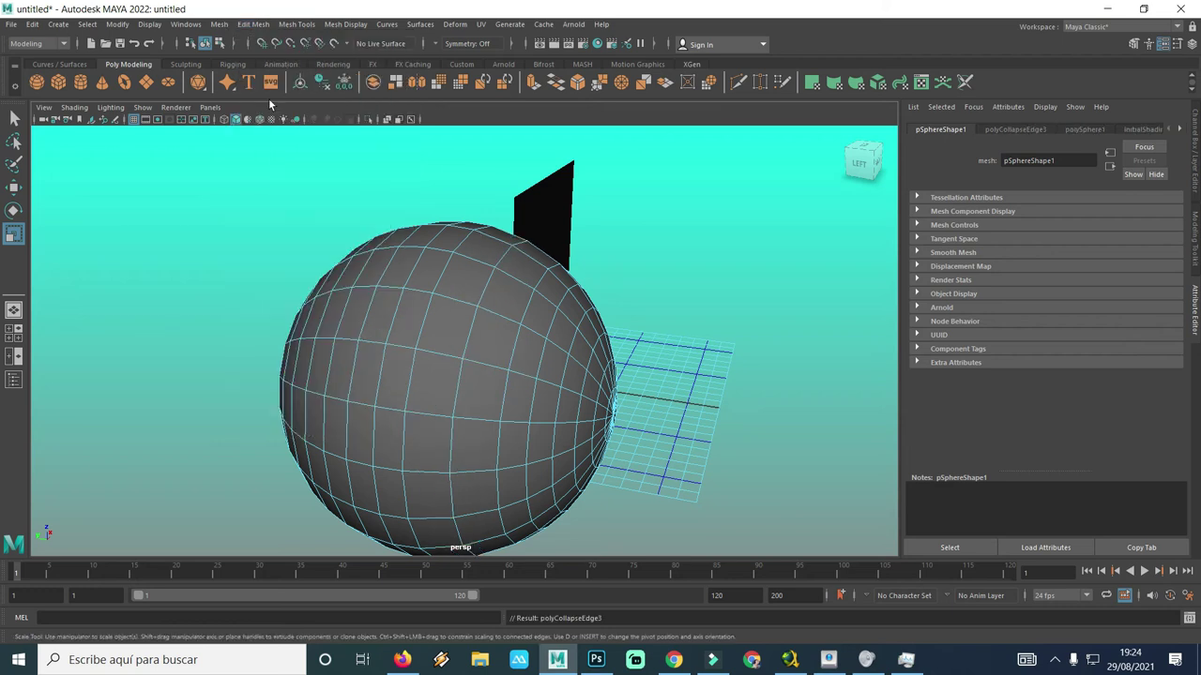
Step: Select a neighbouring vertical edge loop on the sphere and collapse it too
left_click(493, 313)
double_click(485, 366)
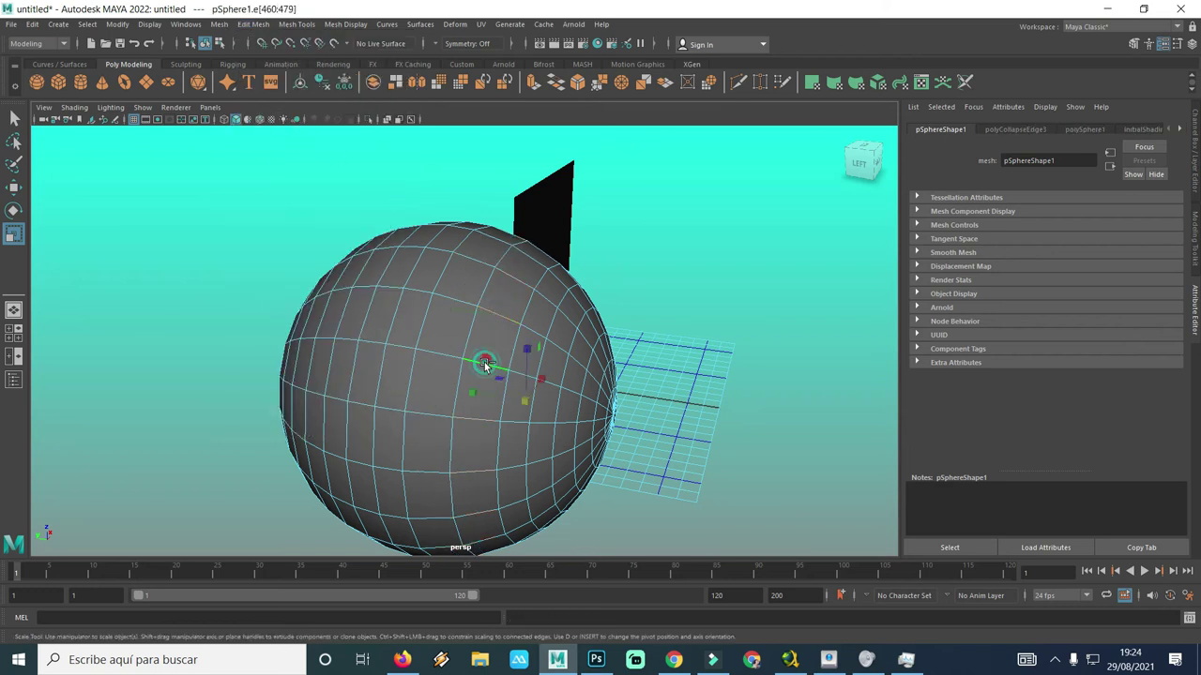
left_click(253, 25)
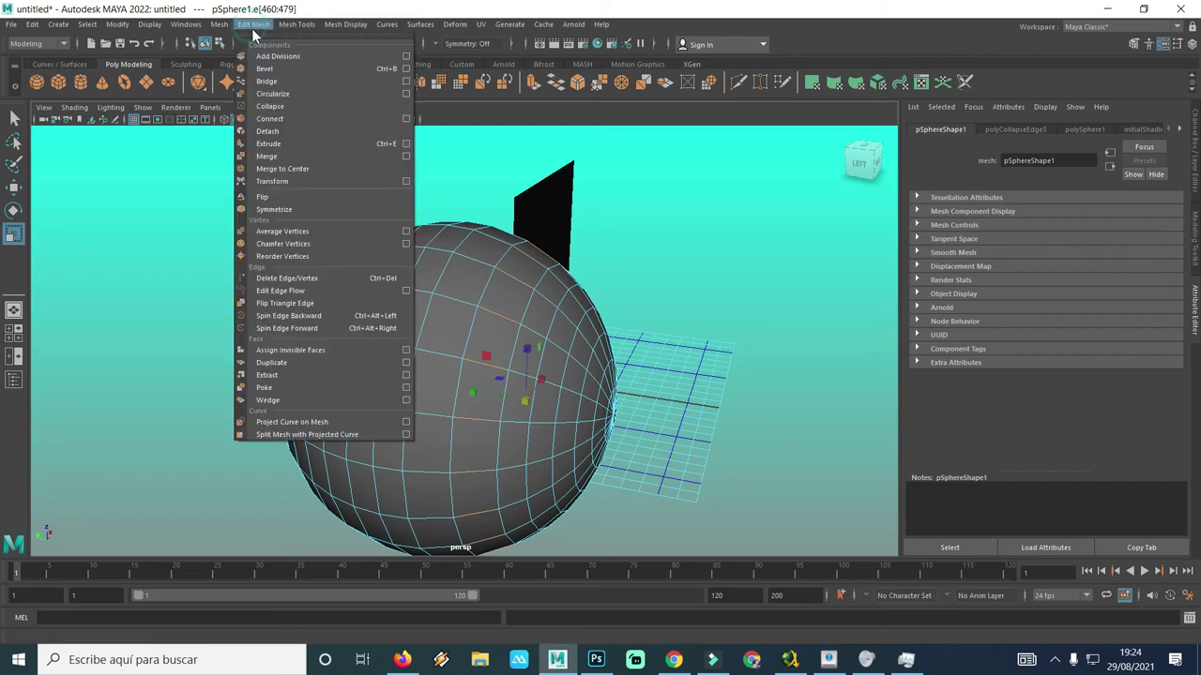
left_click(272, 106)
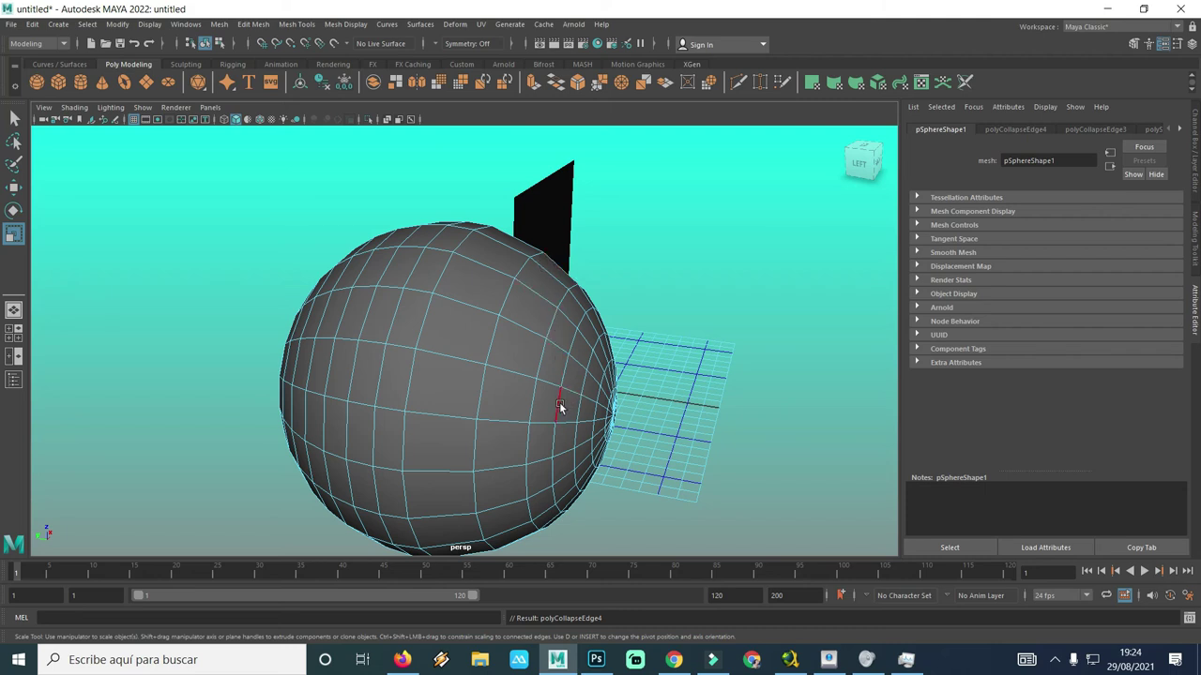
Step: Collapse one more edge loop near the top of the sphere
left_click_drag(559, 405, 572, 396, "alt")
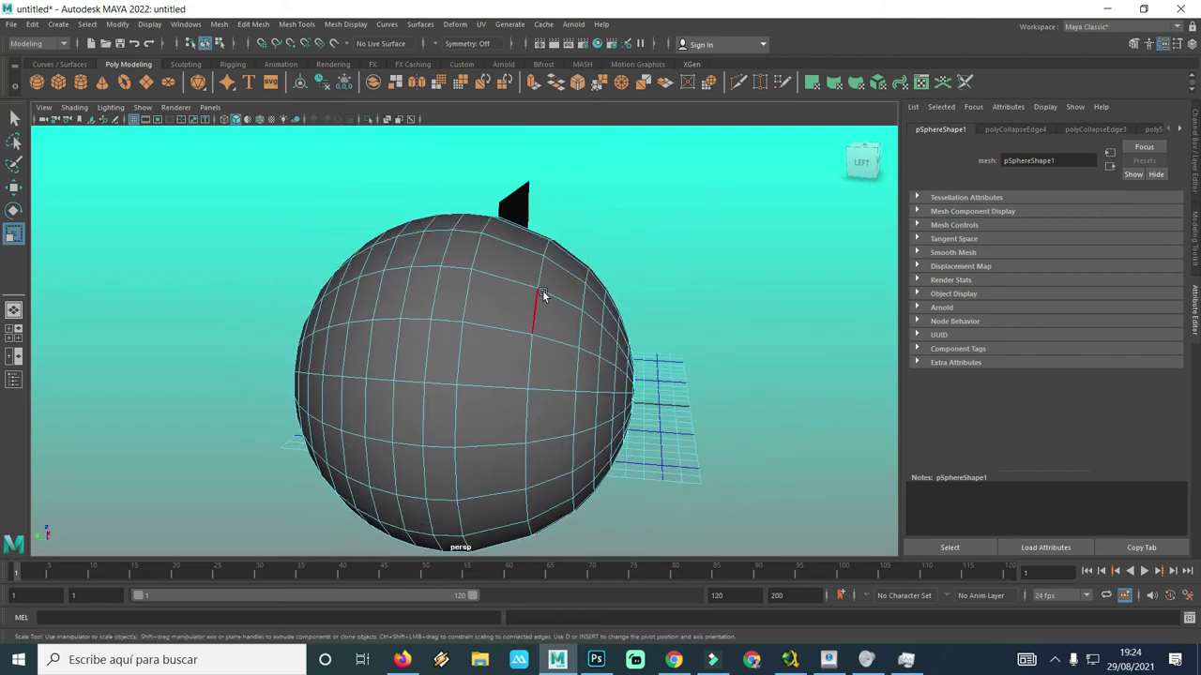
left_click(392, 263)
double_click(391, 317)
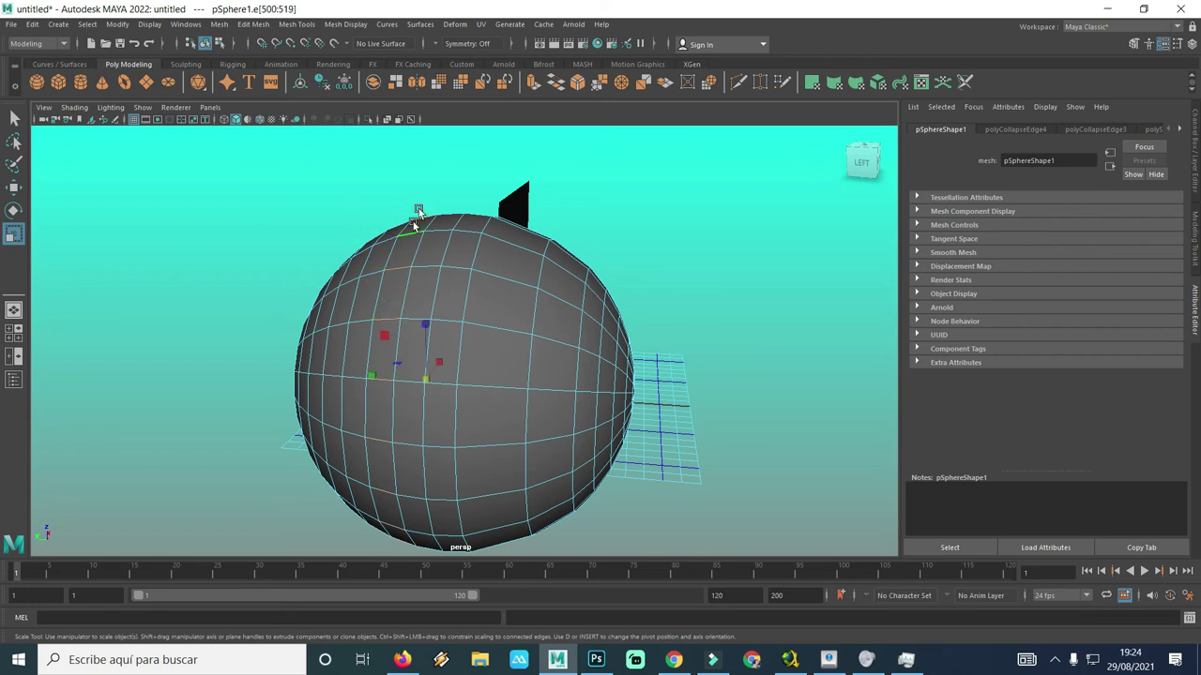
left_click(256, 24)
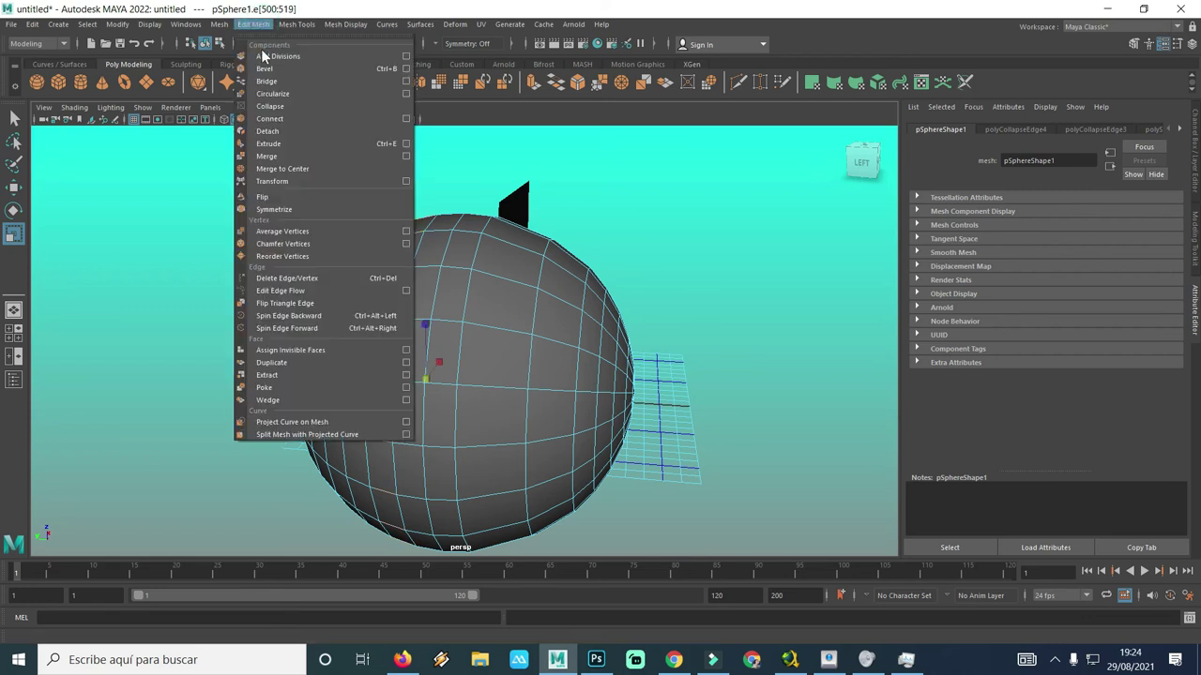
left_click(270, 109)
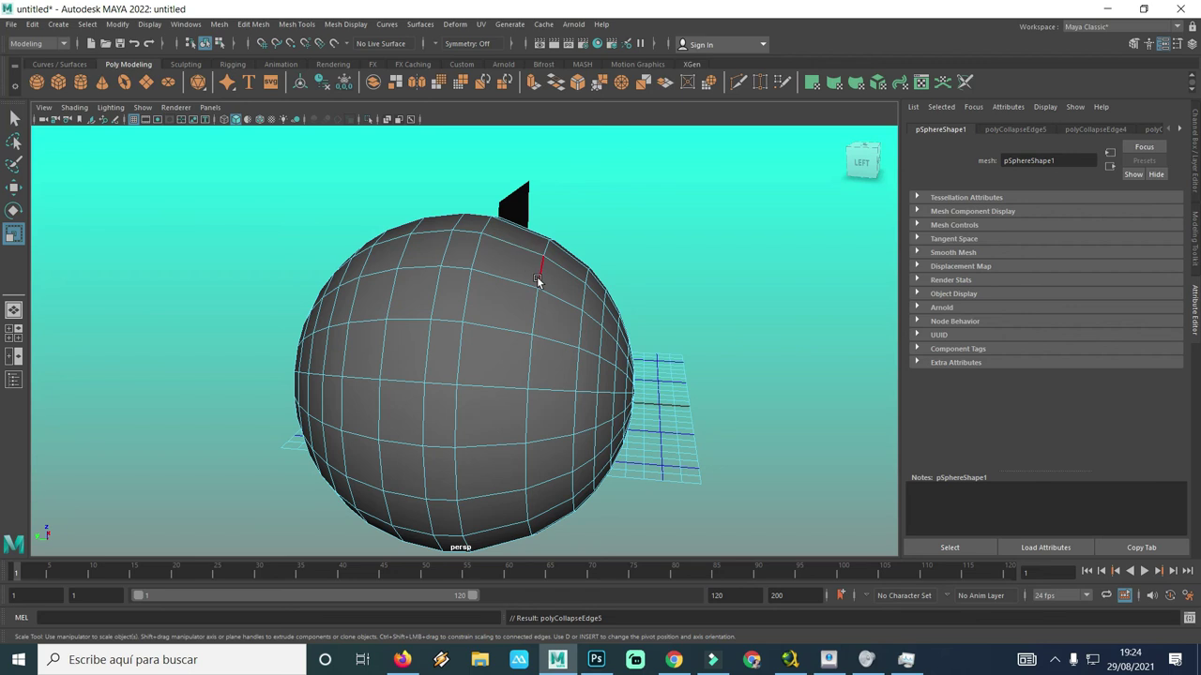
Step: Review the sphere and plane from a low front-right corner view, moved in closer
mouse_move(582, 322)
left_mouse_down("alt")
mouse_move(528, 357)
mouse_move(461, 349)
mouse_move(497, 333)
left_mouse_up("alt")
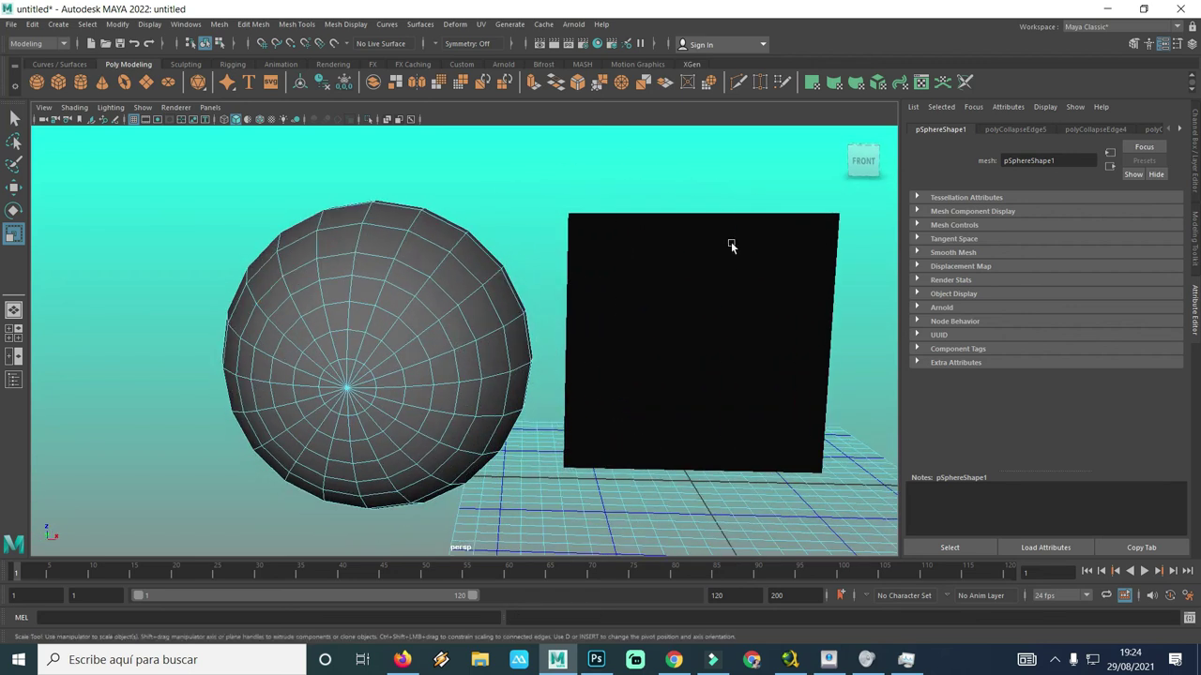
left_click(841, 136)
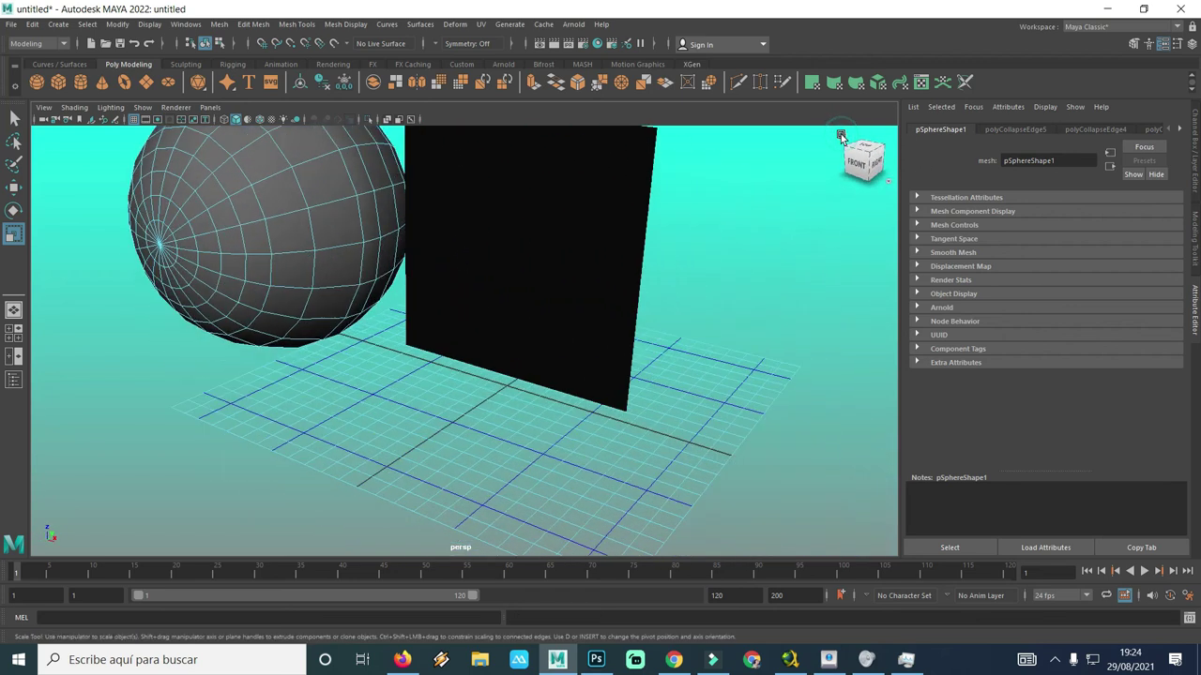
left_click_drag(469, 288, 611, 478, "alt")
right_click_drag(622, 477, 575, 450, "alt")
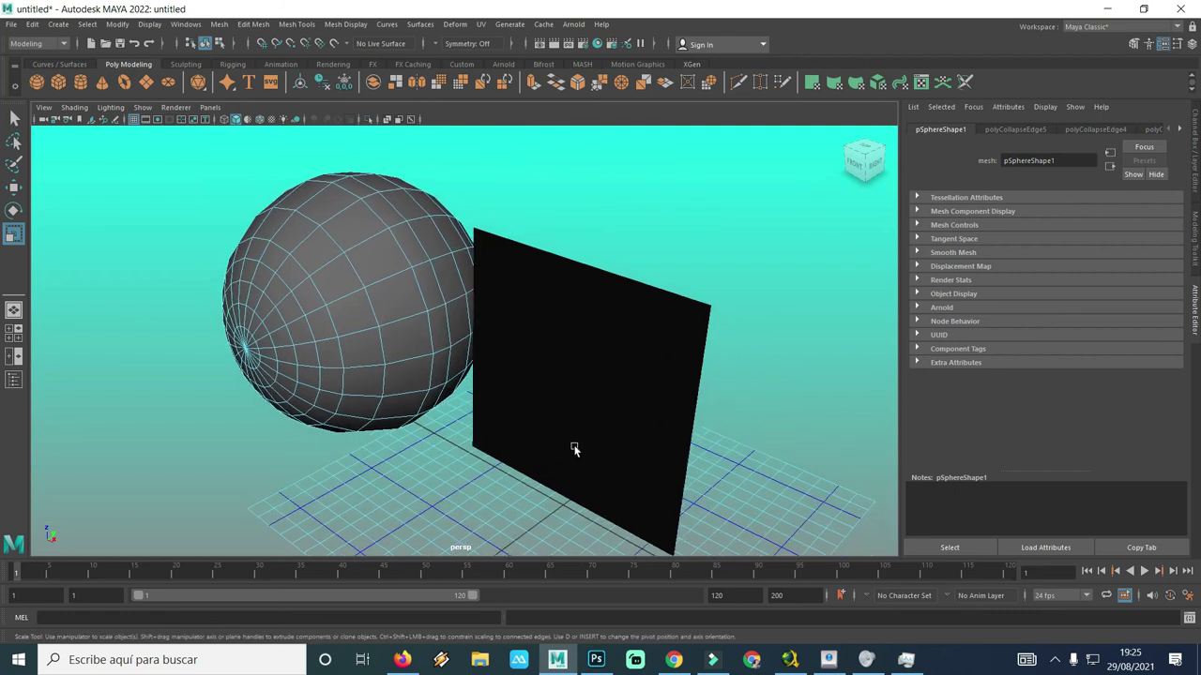